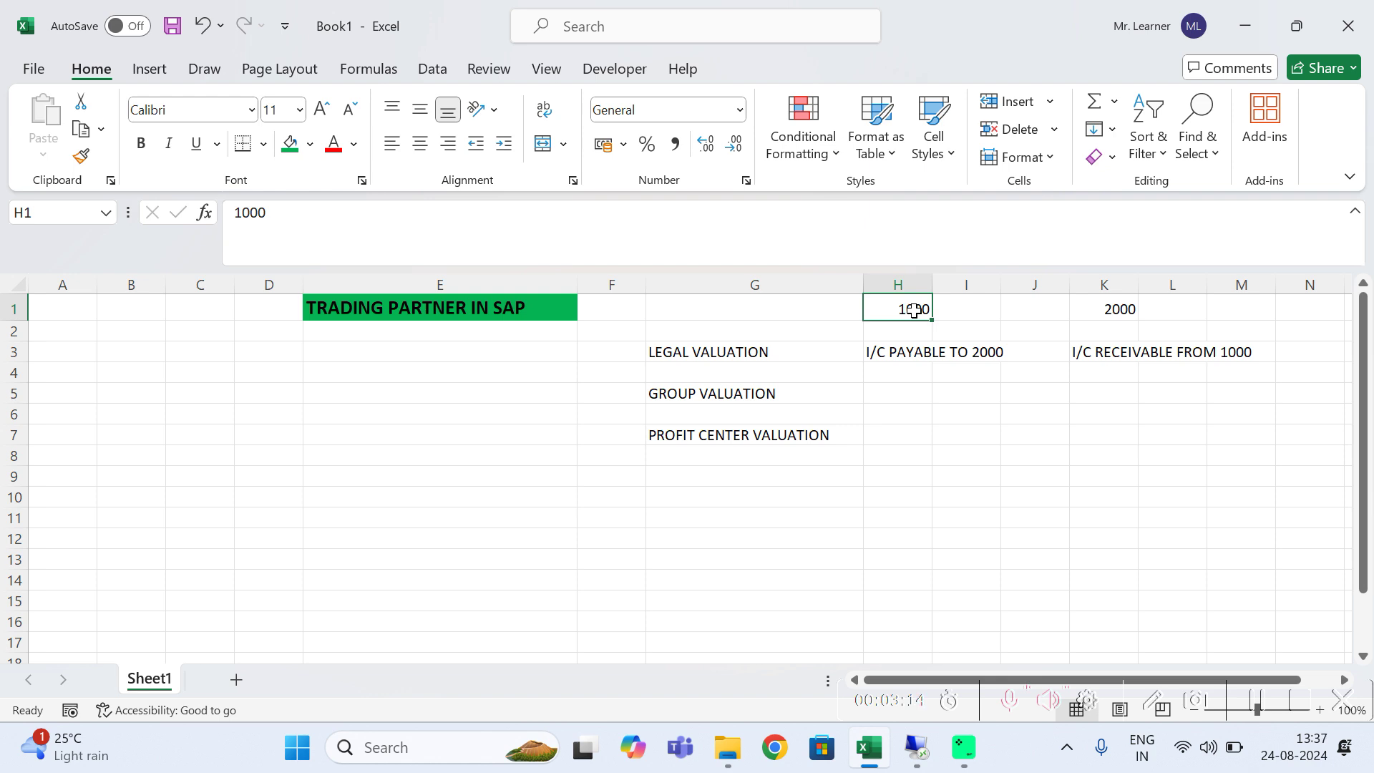
Review the intercompany payable and receivable entries for companies 1000 and 2000, the legal and group valuation labels, and the trading partner heading.
{"action": "left_click", "coordinate": [902, 346]}
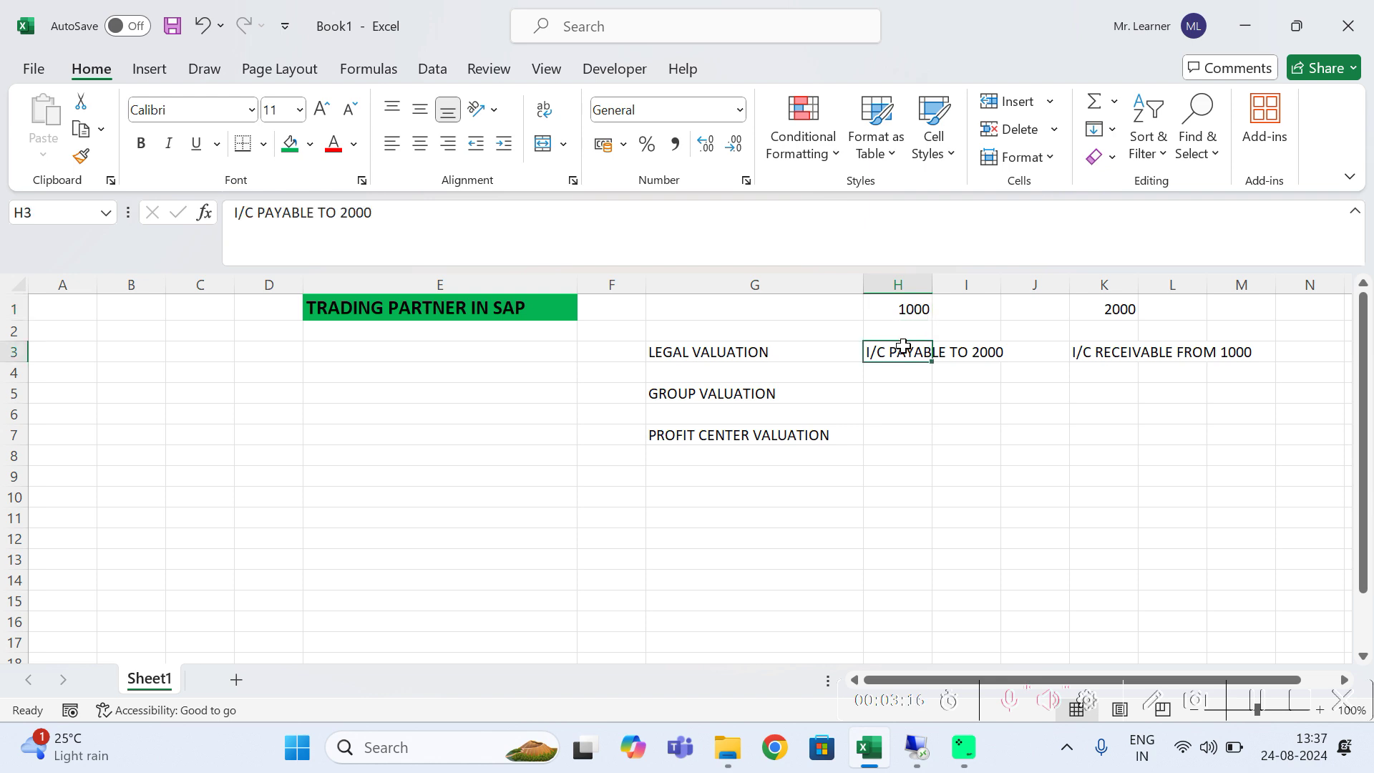
{"action": "left_click", "coordinate": [1094, 311]}
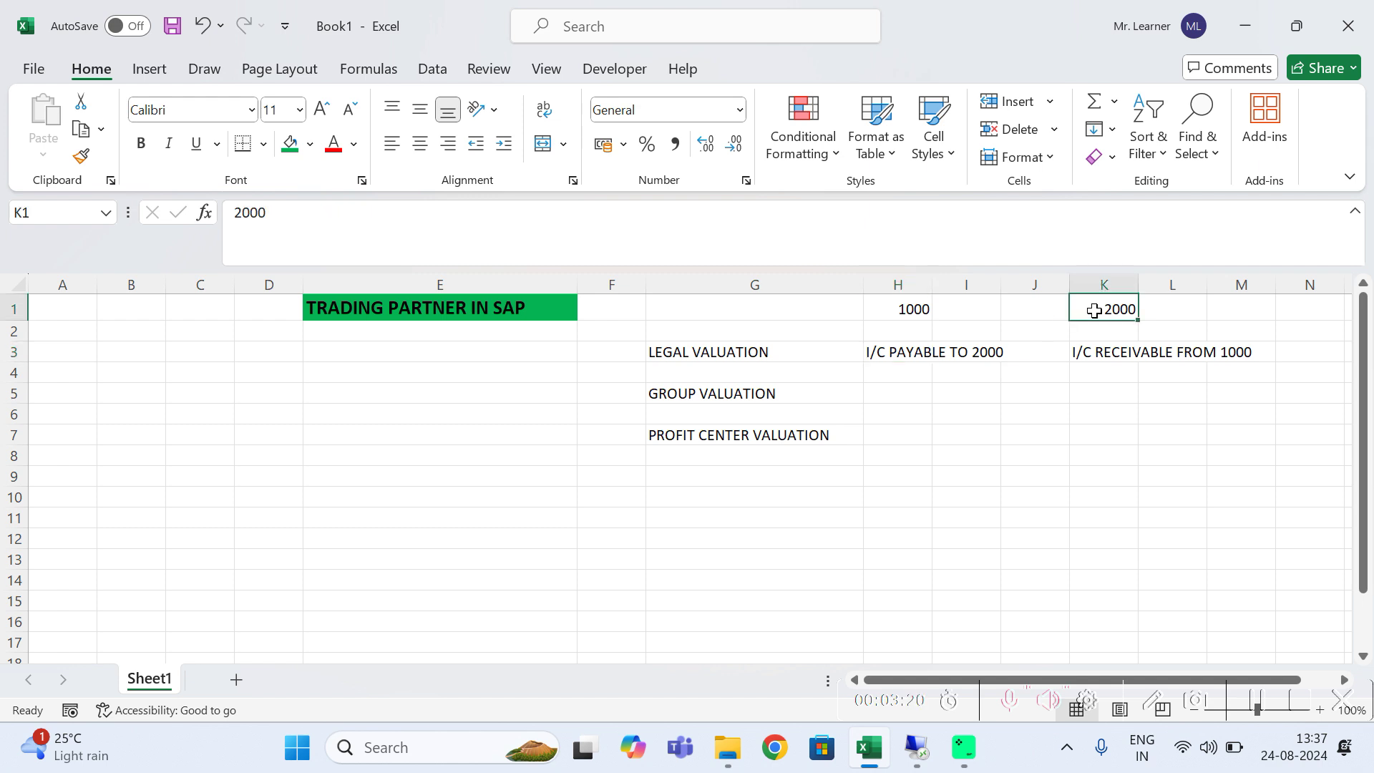
{"action": "left_click", "coordinate": [1126, 347]}
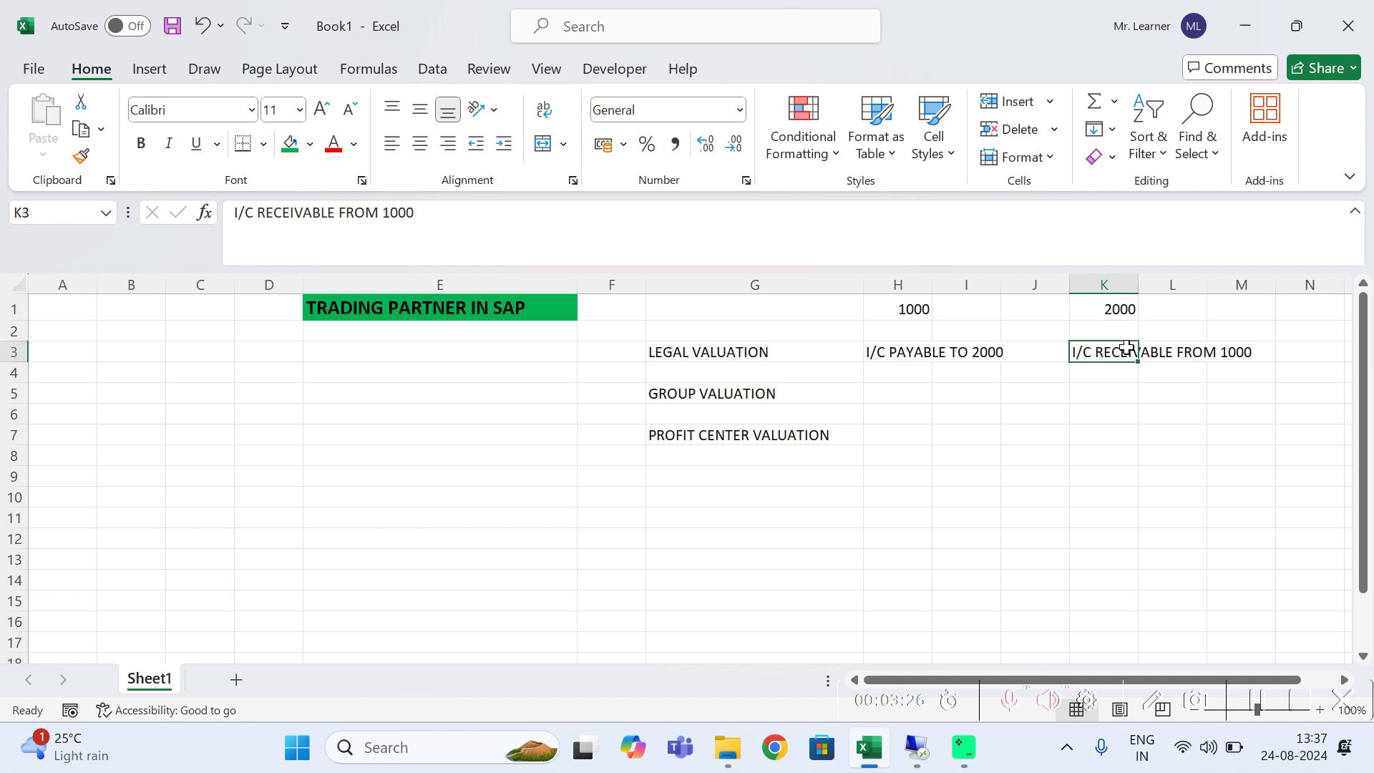
{"action": "left_click", "coordinate": [740, 345]}
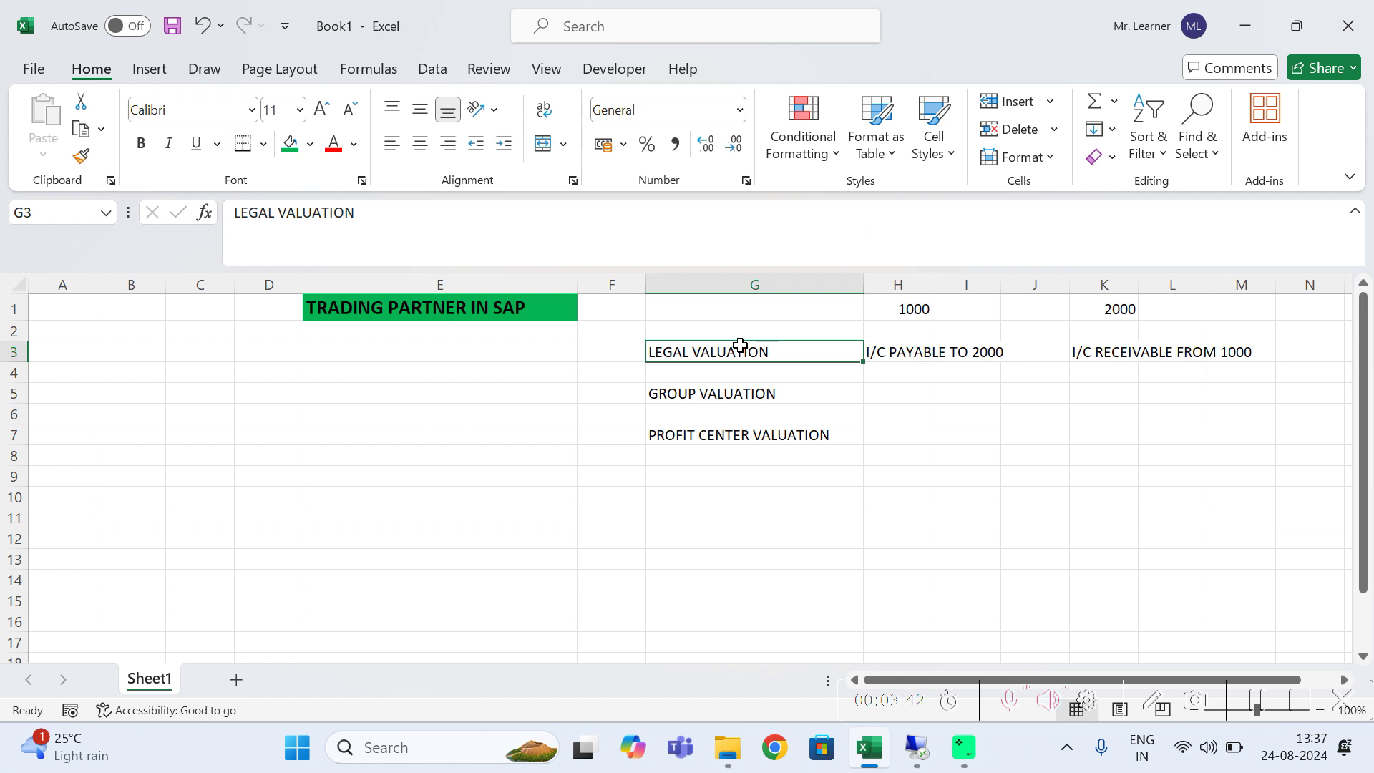
{"action": "left_click", "coordinate": [714, 388]}
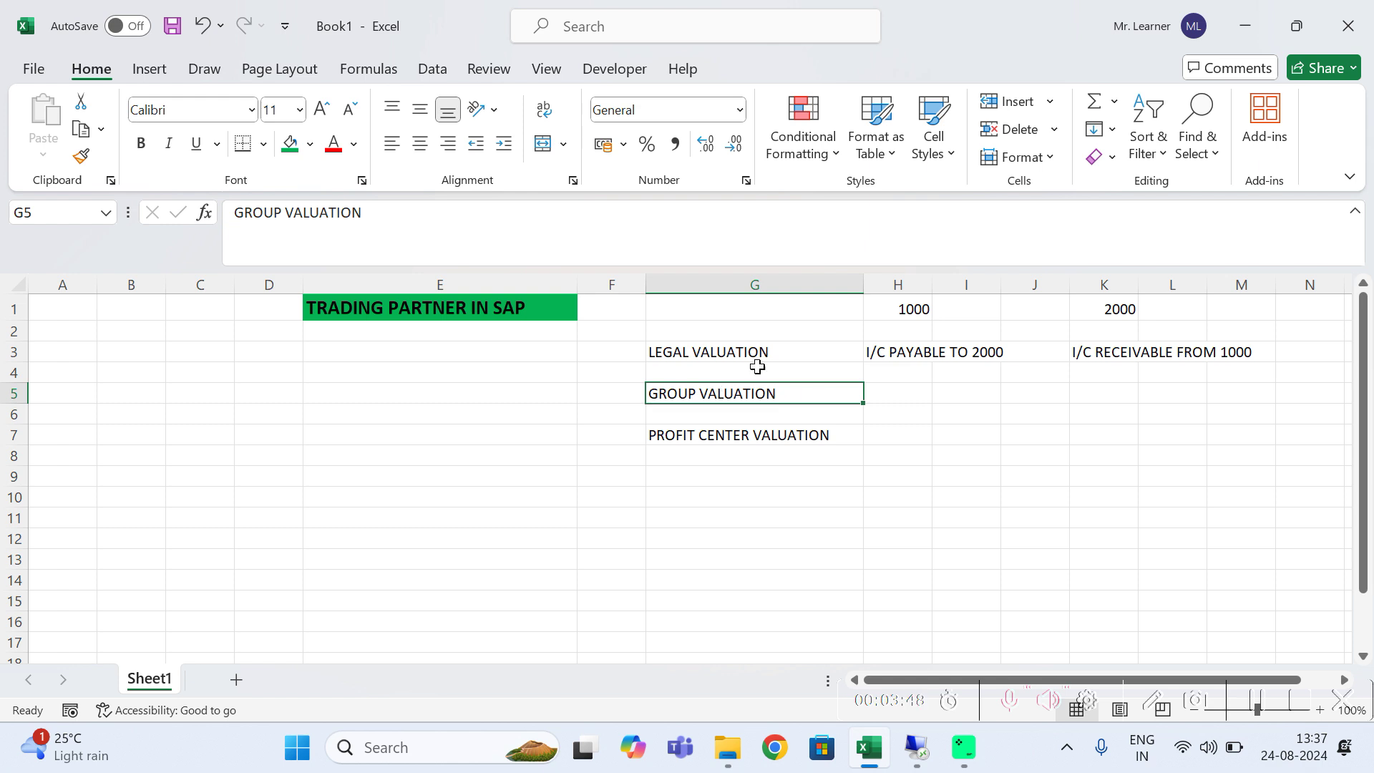
{"action": "left_click", "coordinate": [909, 308]}
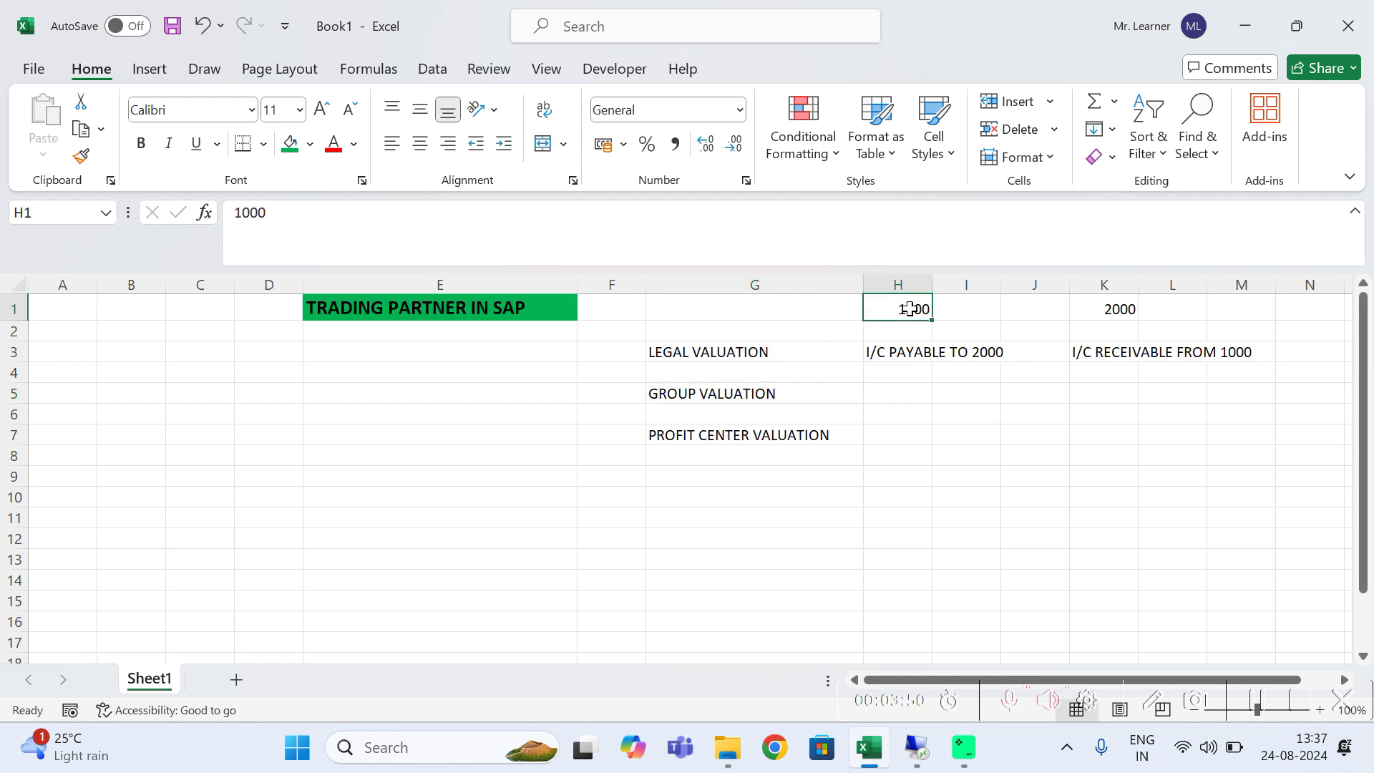
{"action": "left_click", "coordinate": [1107, 317]}
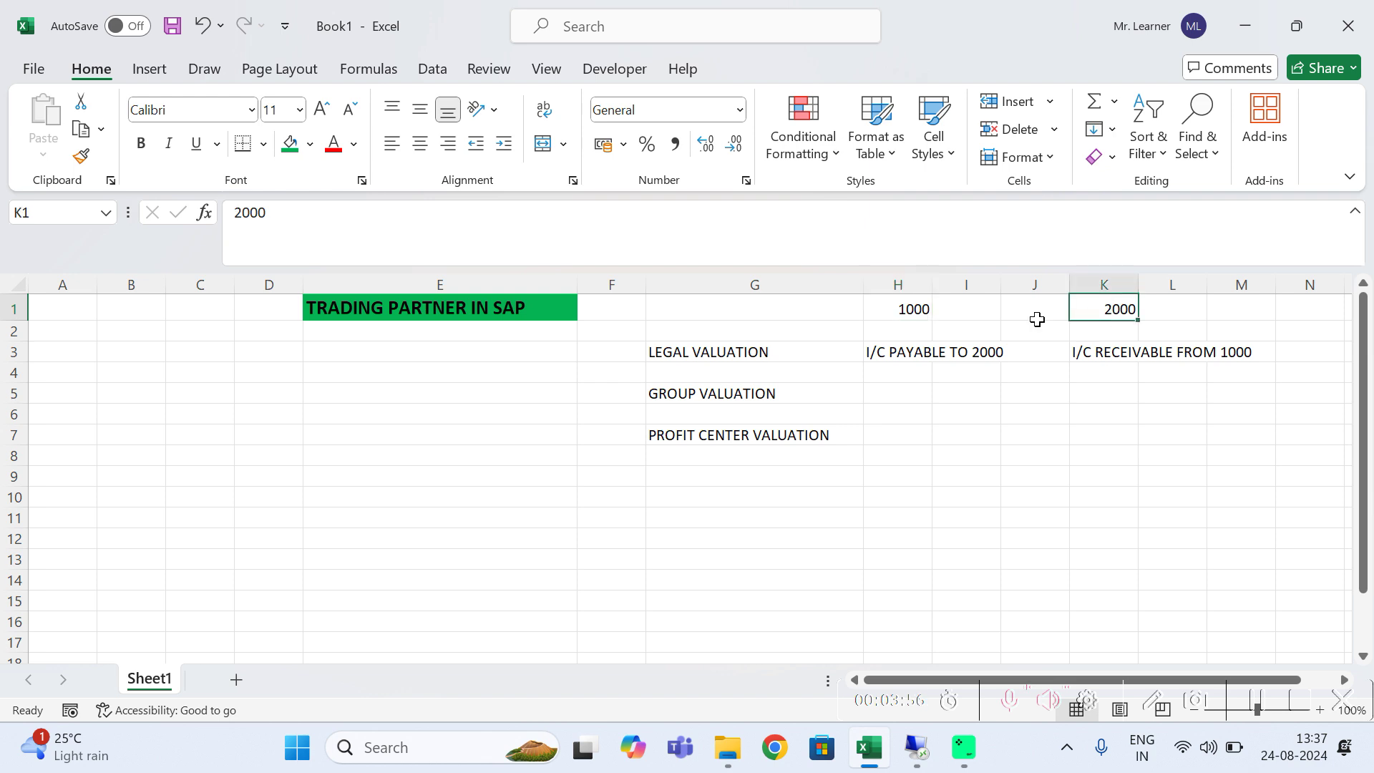
{"action": "left_click", "coordinate": [920, 312]}
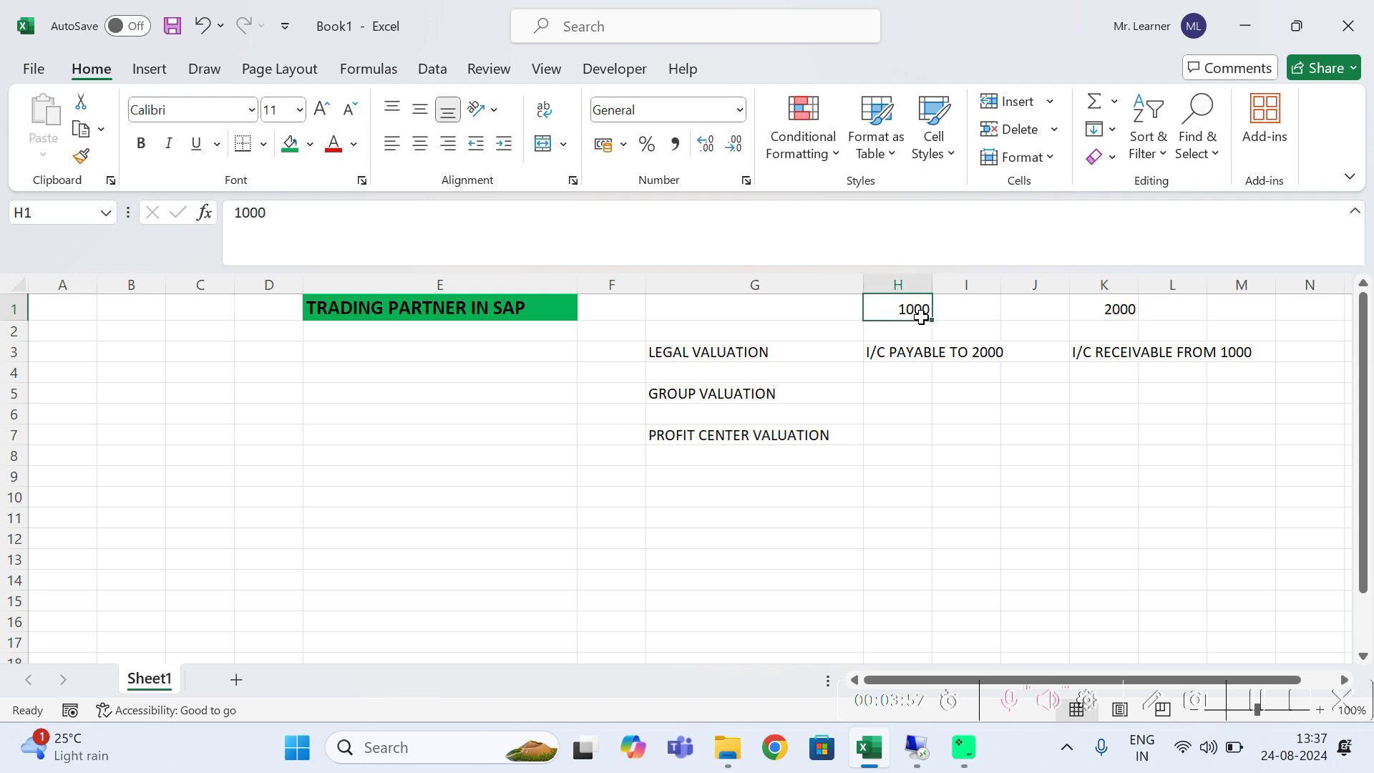
{"action": "left_click", "coordinate": [906, 351]}
{"action": "left_click", "coordinate": [1116, 350]}
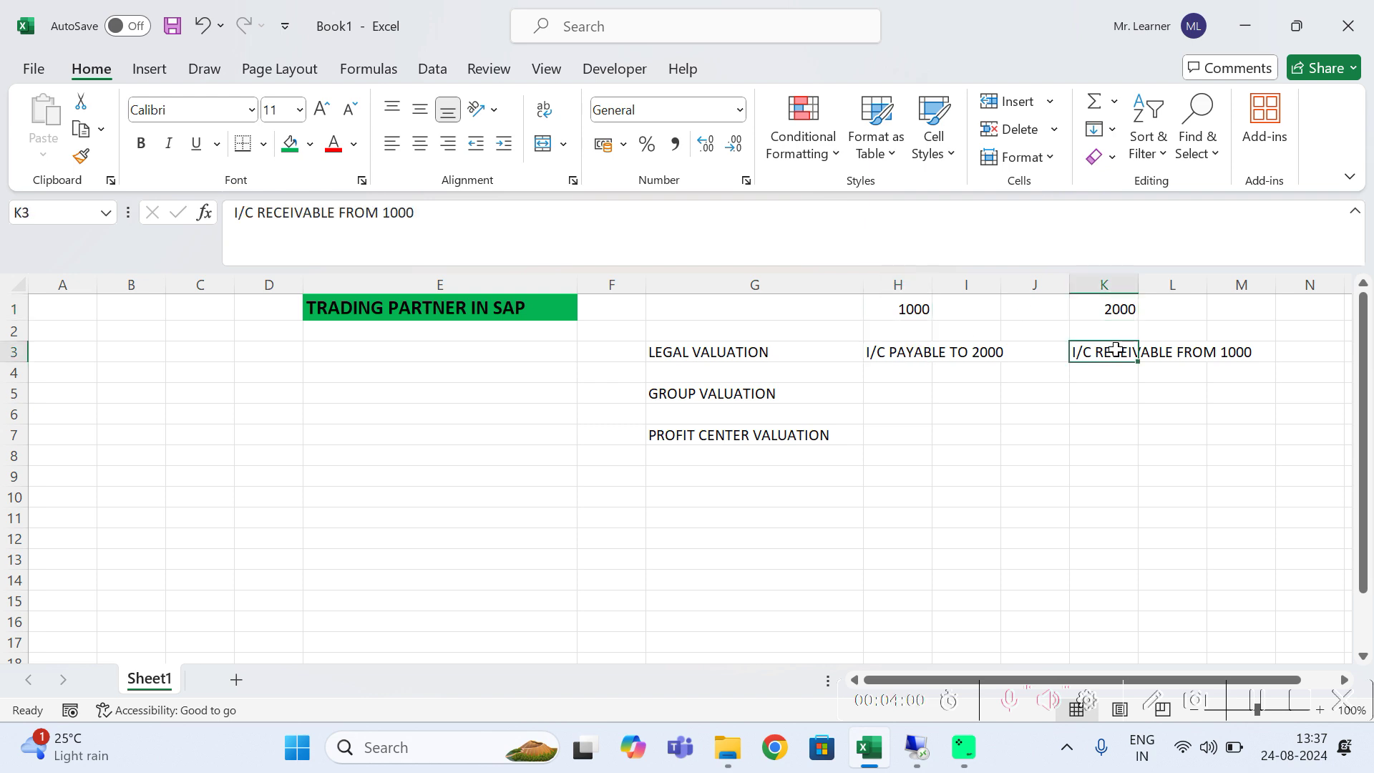
{"action": "left_click", "coordinate": [912, 352]}
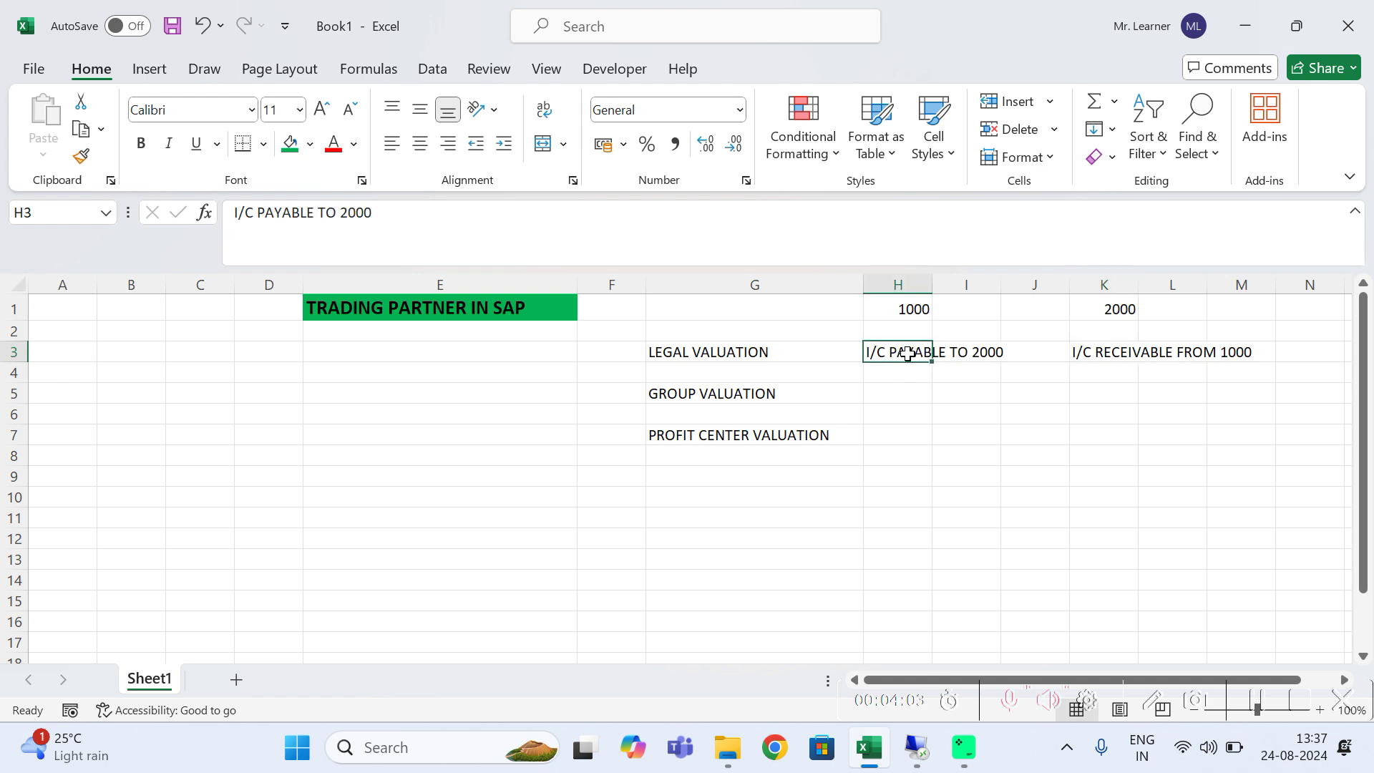
{"action": "left_click", "coordinate": [1103, 349]}
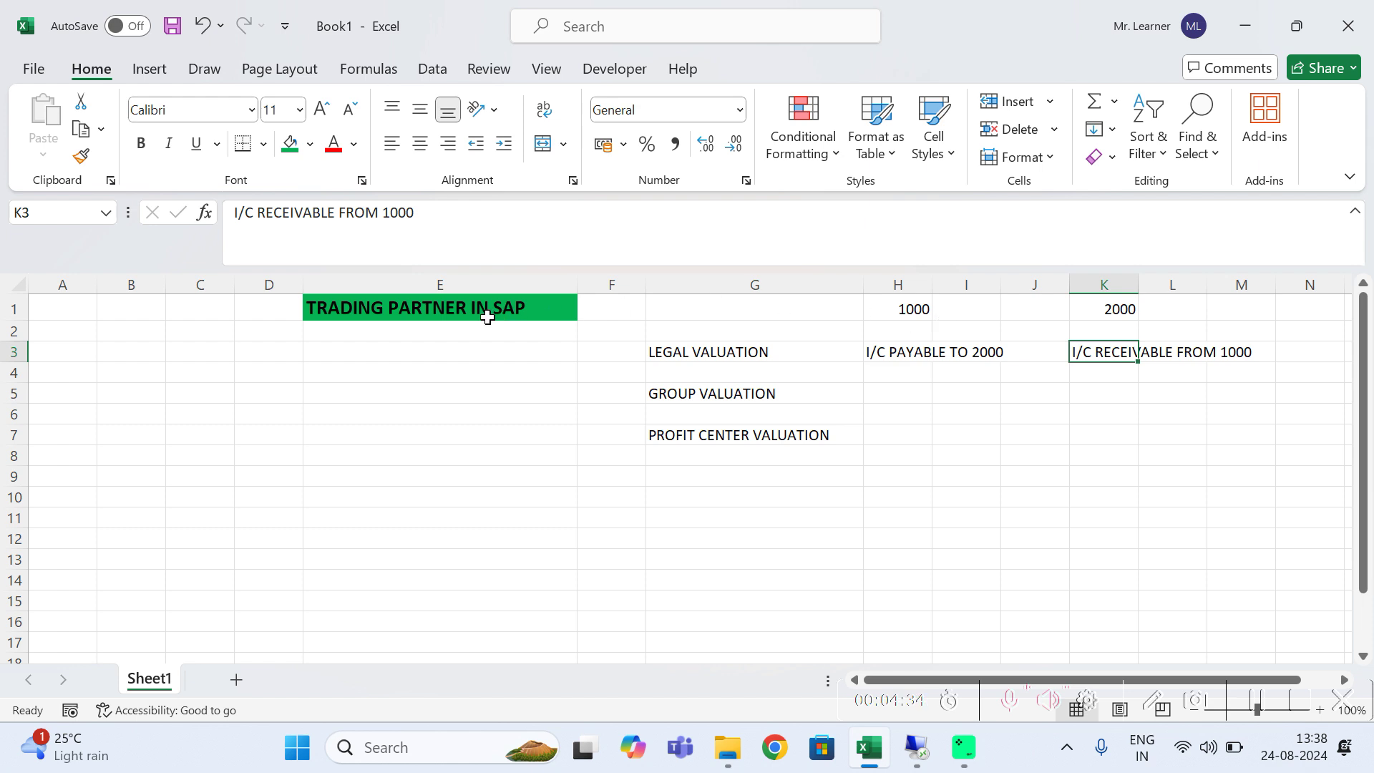
{"action": "left_click", "coordinate": [464, 311]}
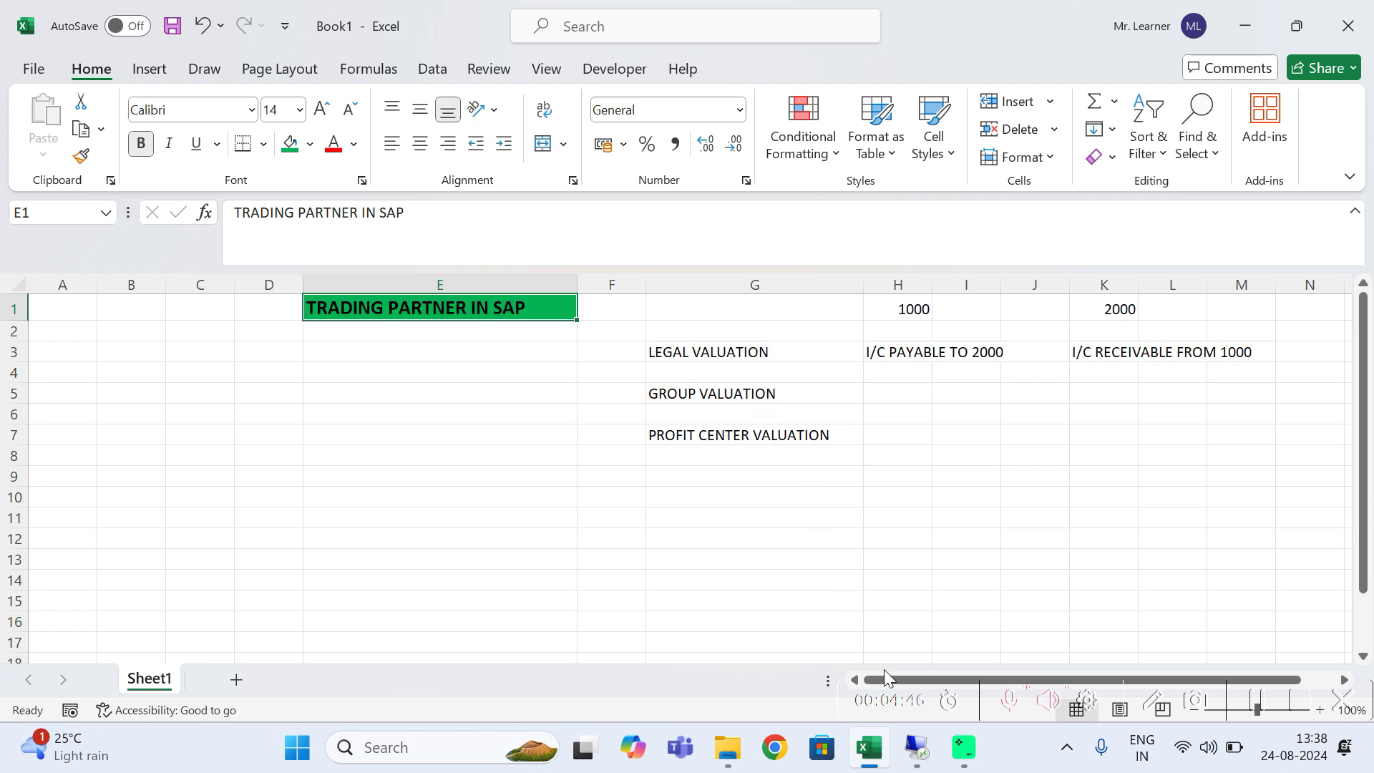
Switch to the SAP session and start transaction SE16N.
{"action": "left_click", "coordinate": [915, 748]}
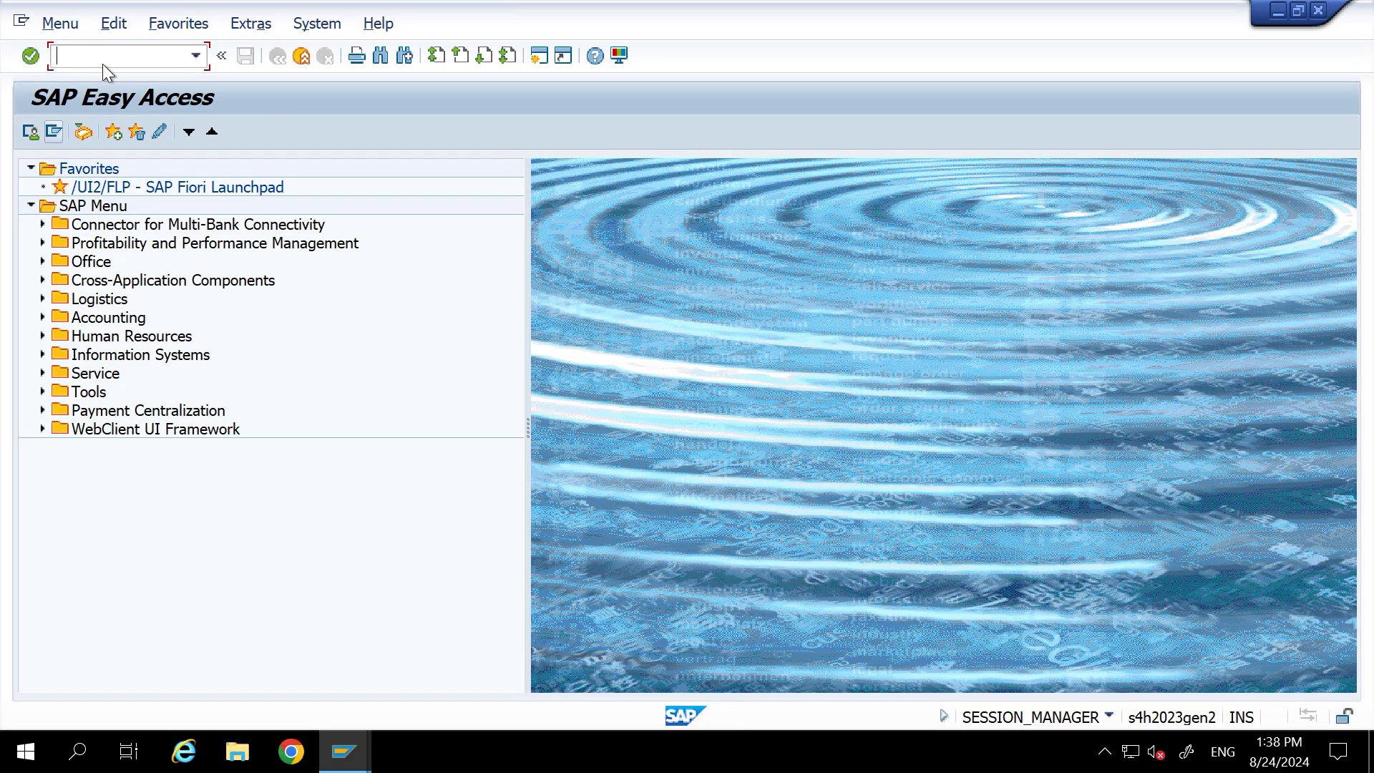
{"action": "type", "text": "SE16N"}
{"action": "key", "text": "Return"}
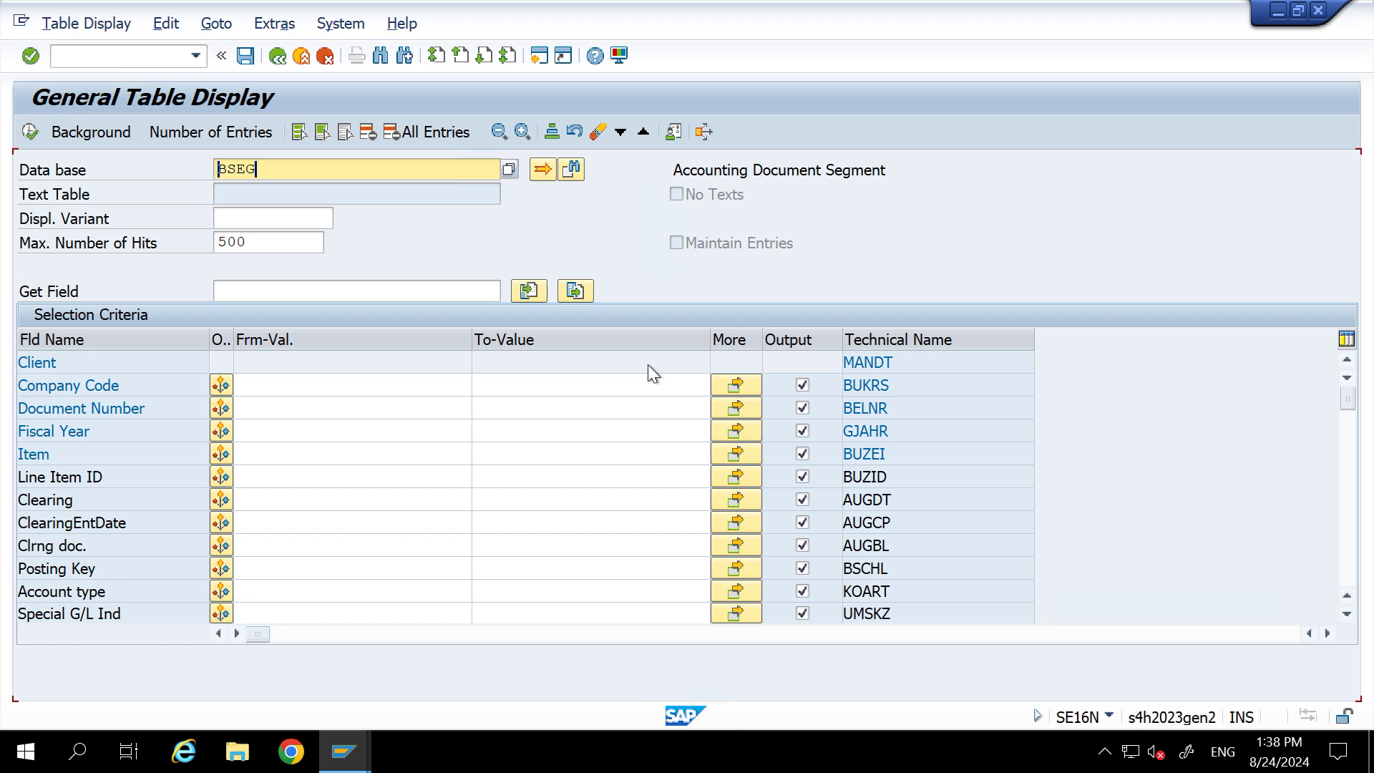
Search the BSEG selection criteria for the field VBUND.
{"action": "key", "text": "ctrl+f"}
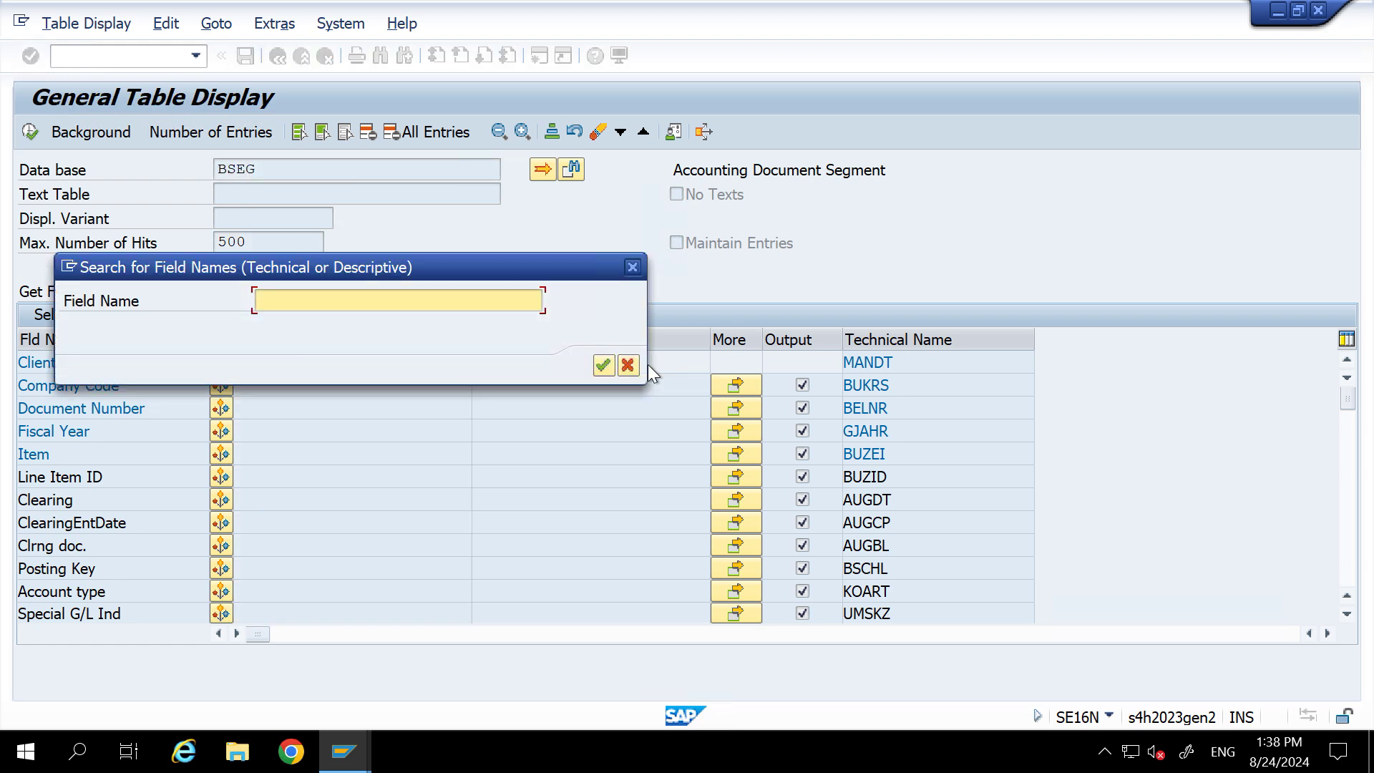
{"action": "type", "text": "VBUND"}
{"action": "double_click", "coordinate": [254, 300]}
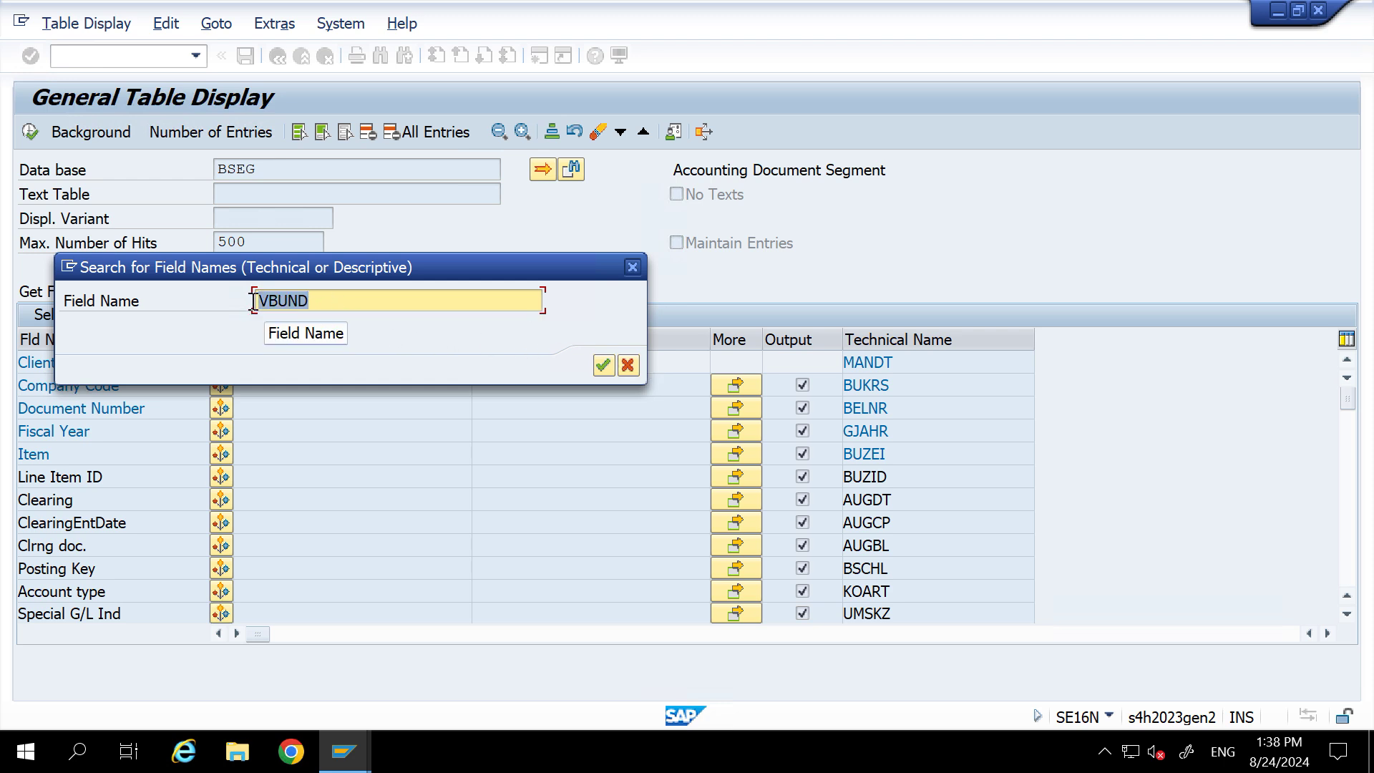
{"action": "key", "text": "Return"}
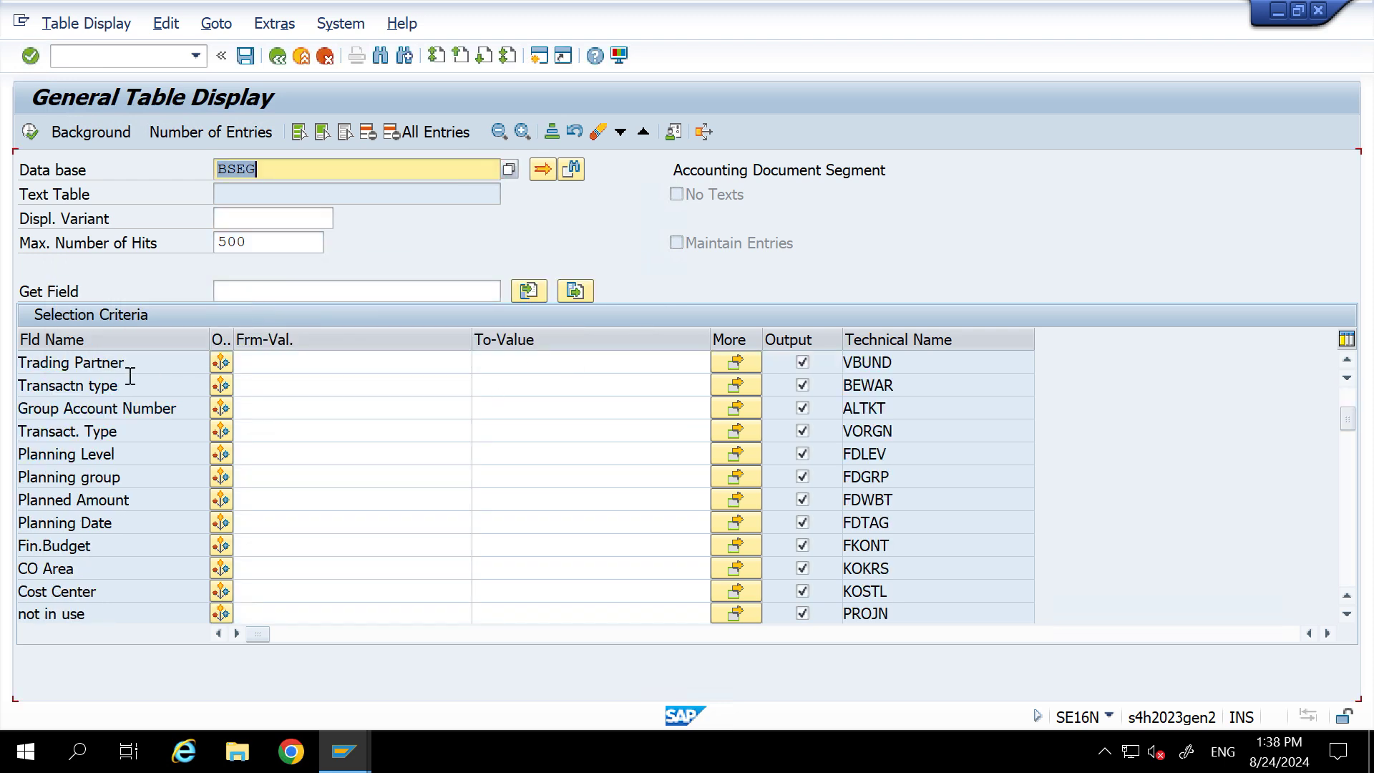
Restrict Trading Partner to Not equal to with an empty value and run the BSEG selection.
{"action": "left_click", "coordinate": [245, 362]}
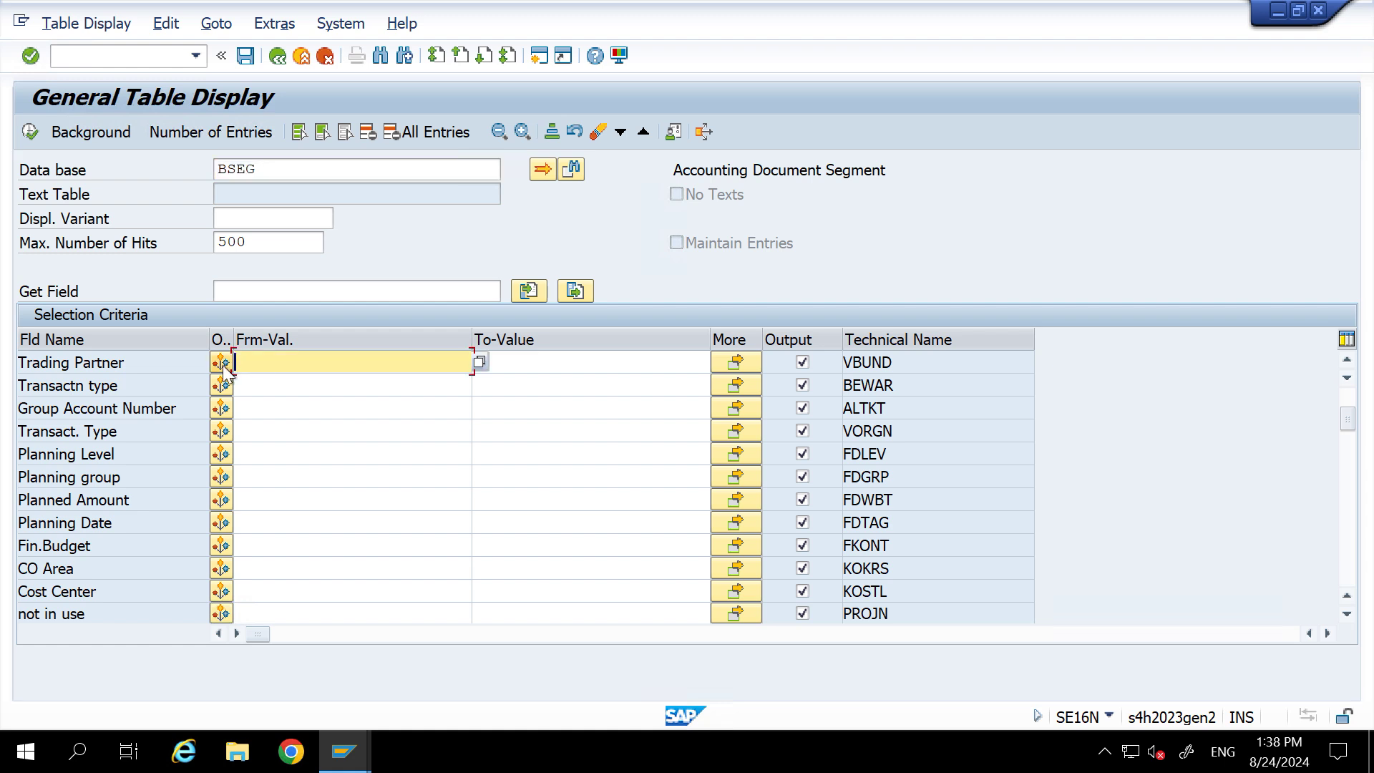
{"action": "left_click", "coordinate": [222, 365]}
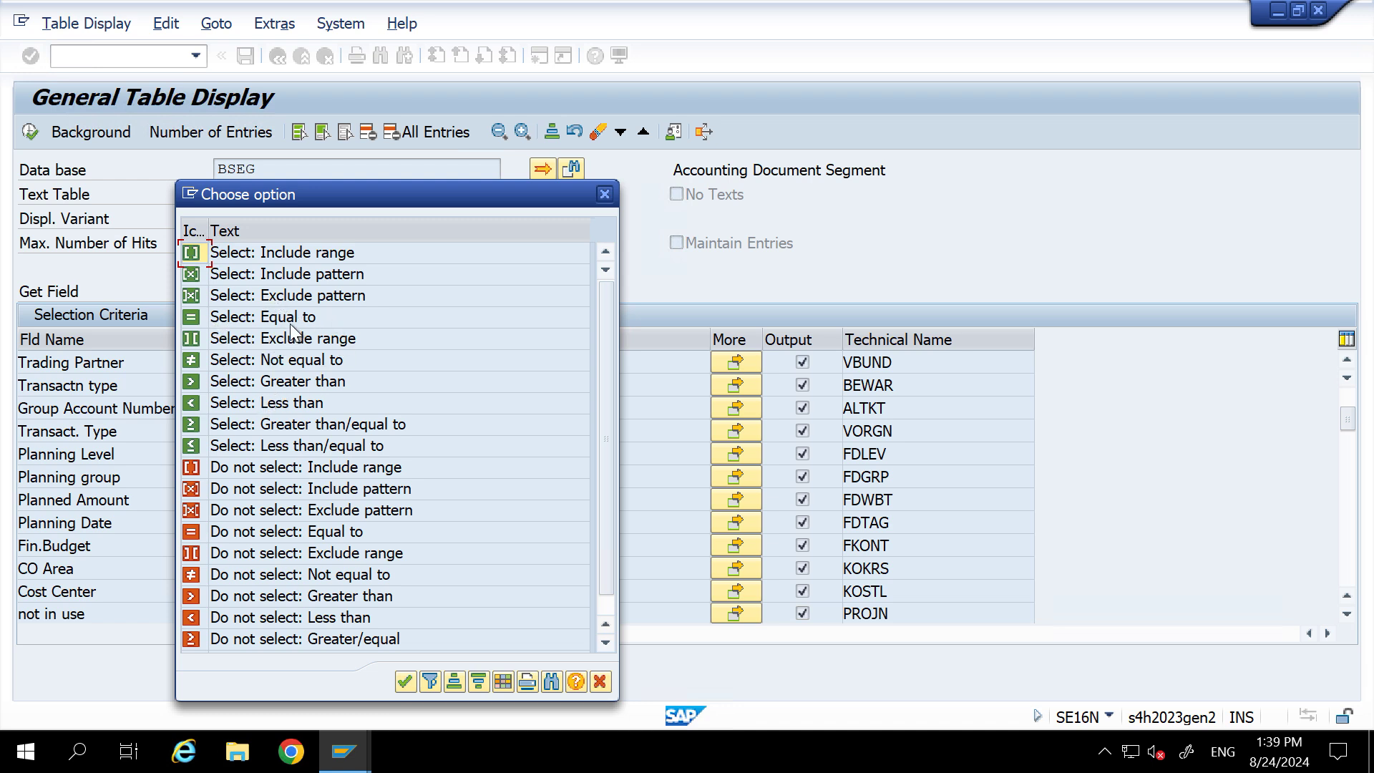
{"action": "double_click", "coordinate": [263, 360]}
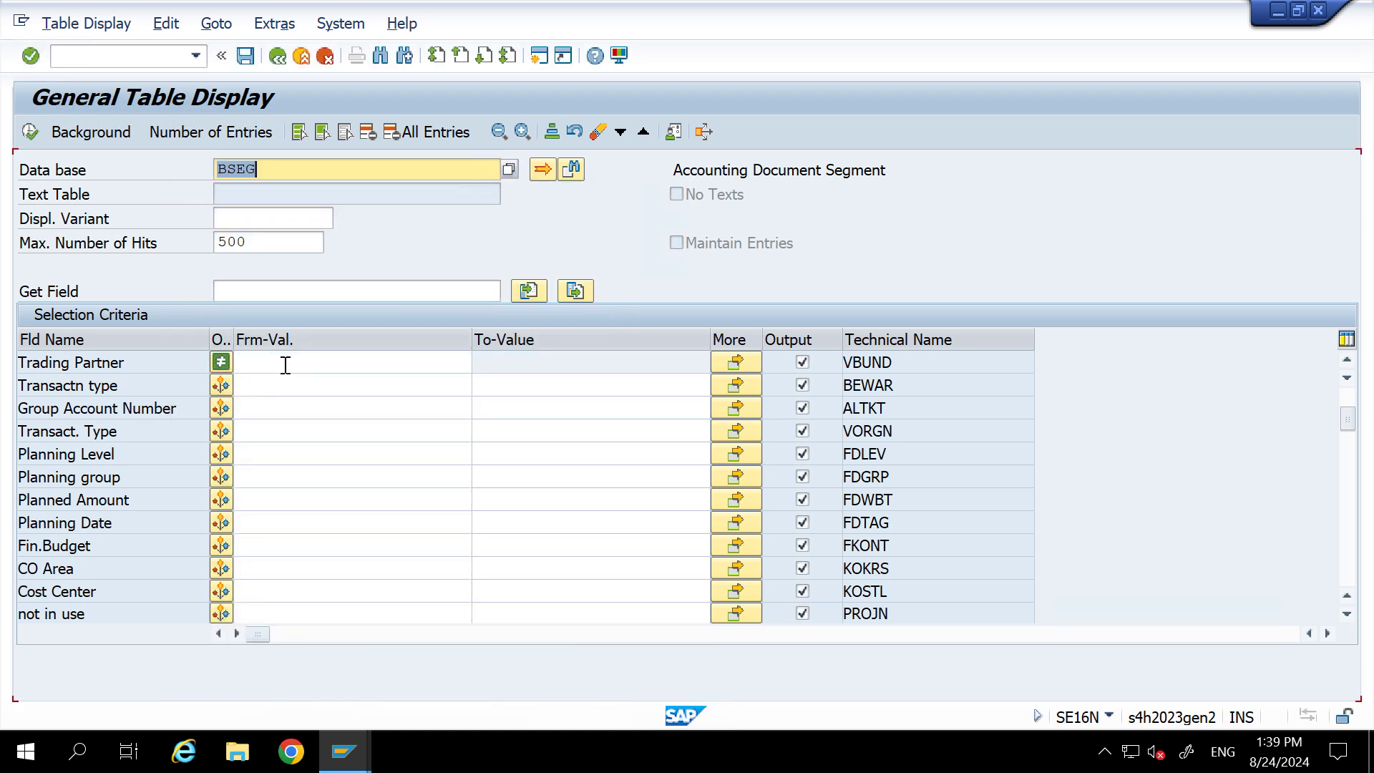
{"action": "left_click", "coordinate": [251, 369]}
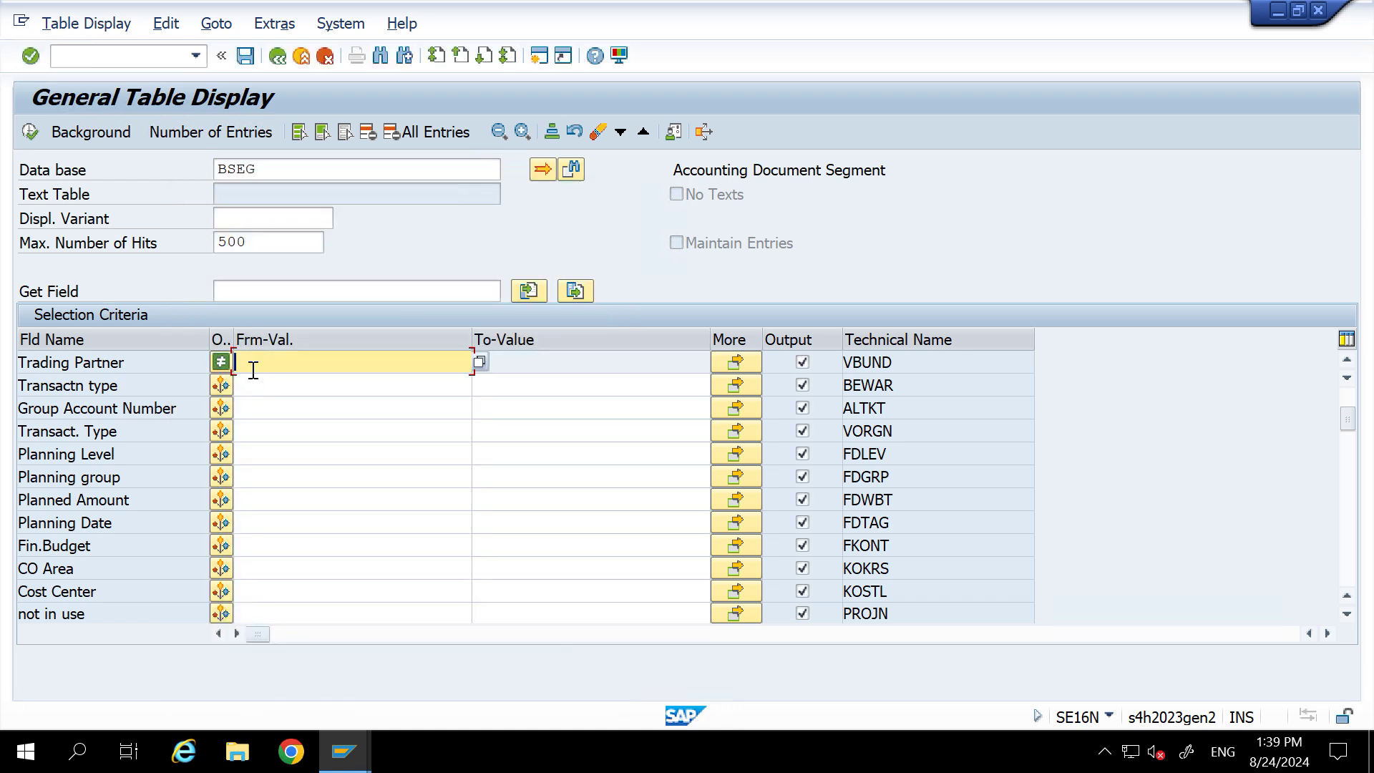
{"action": "left_click", "coordinate": [32, 135]}
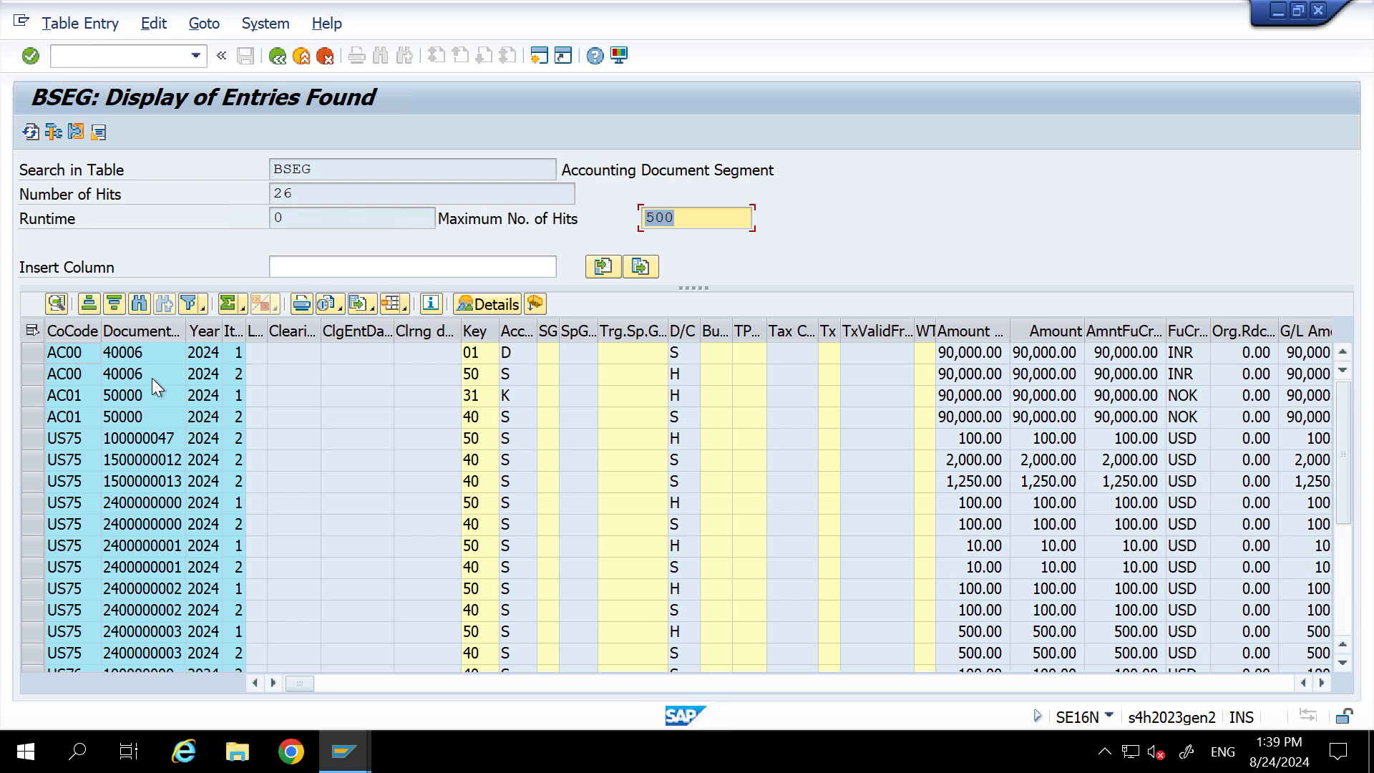
Insert the VBUND column into the BSEG entries list and fit its width to the contents.
{"action": "left_click", "coordinate": [291, 264]}
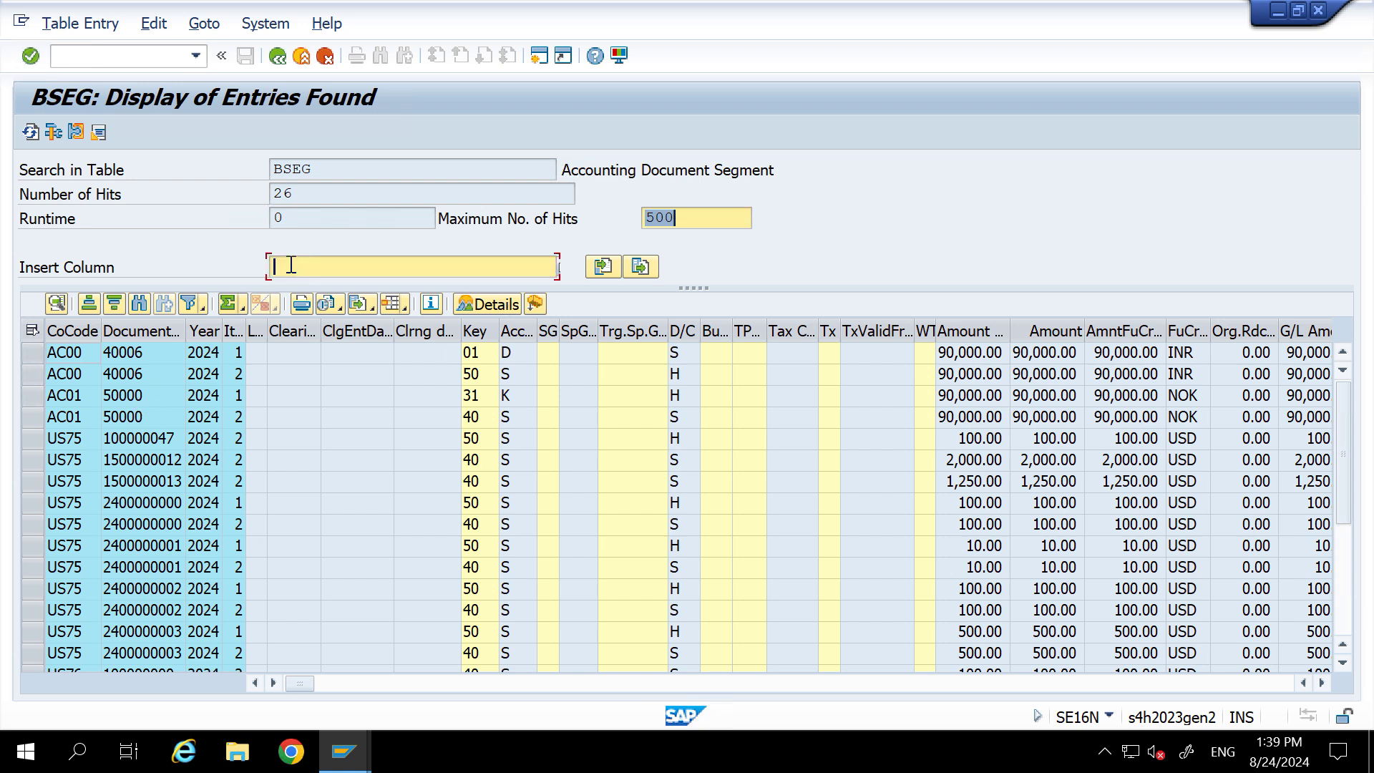
{"action": "type", "text": "VBUND"}
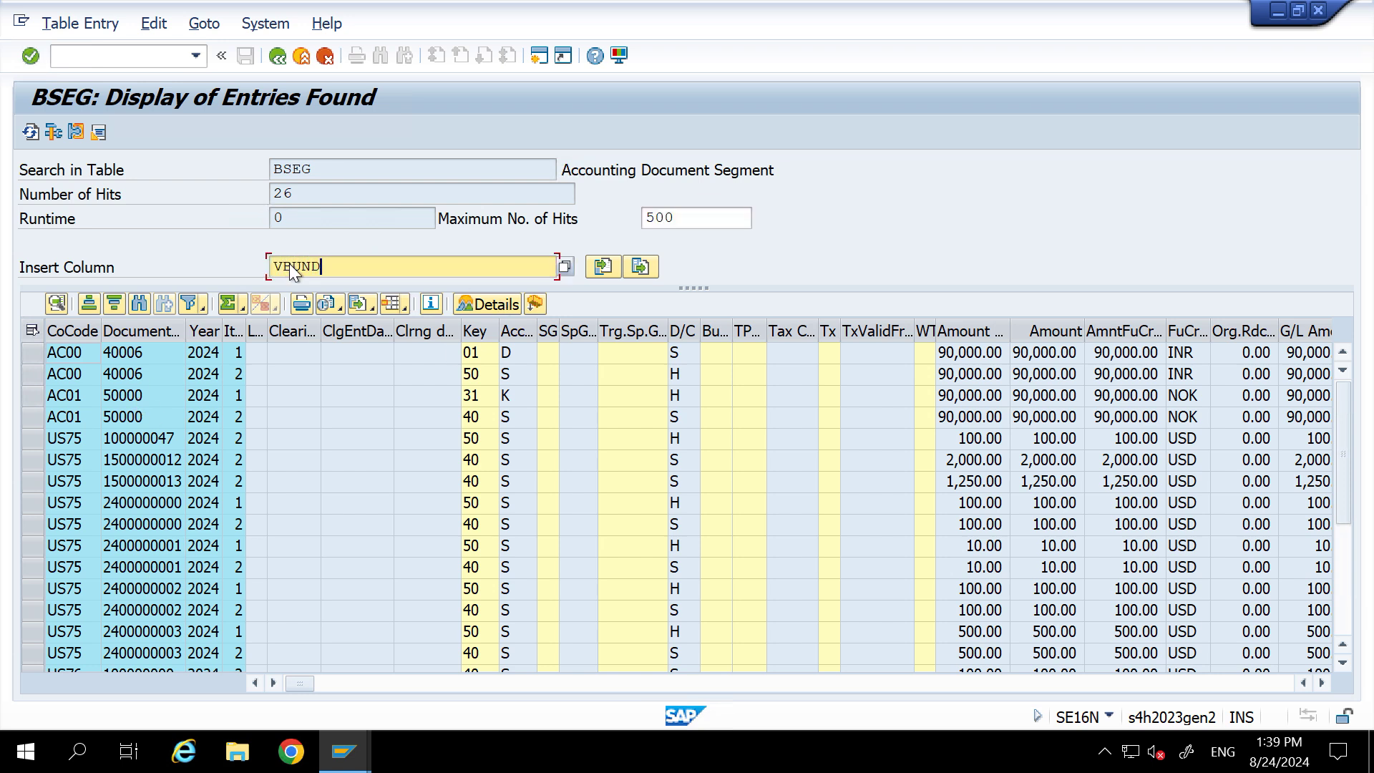
{"action": "key", "text": "Return"}
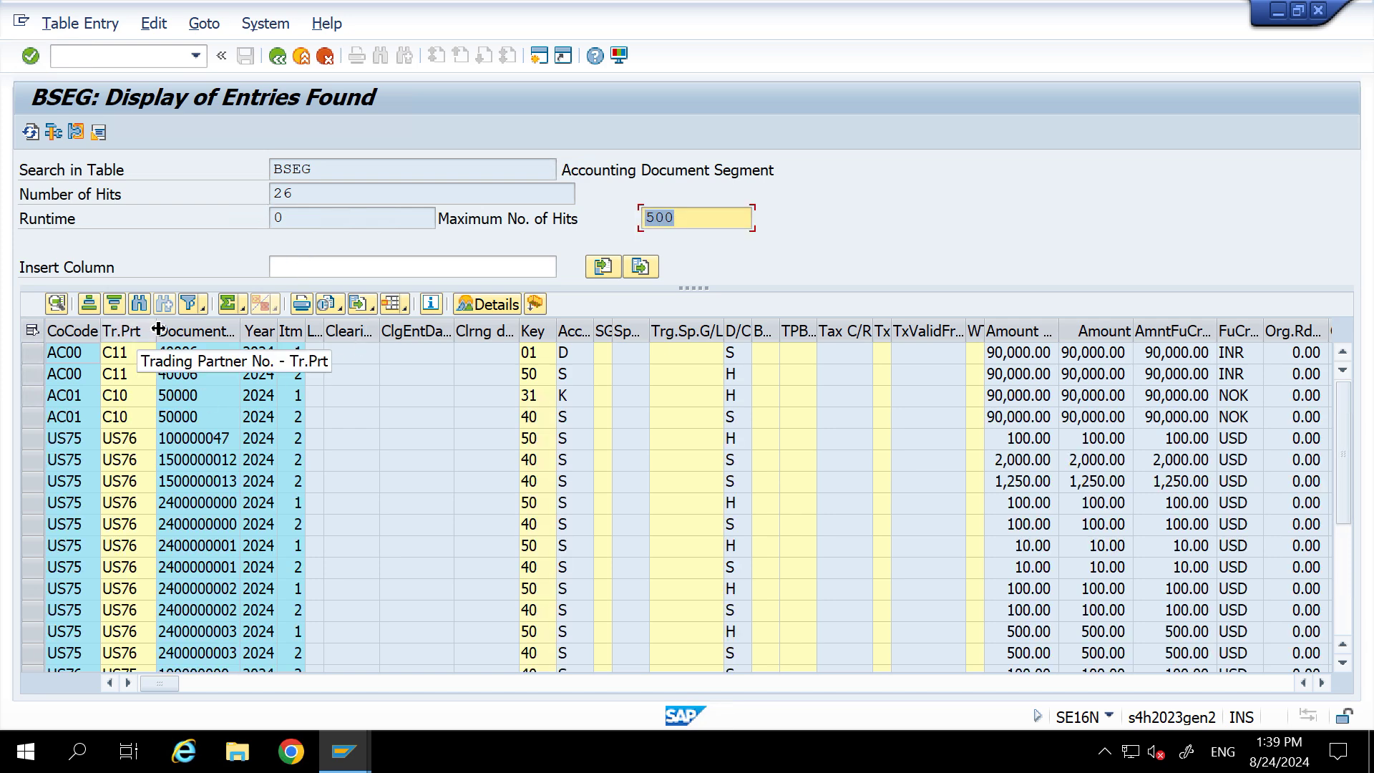
{"action": "double_click", "coordinate": [159, 328]}
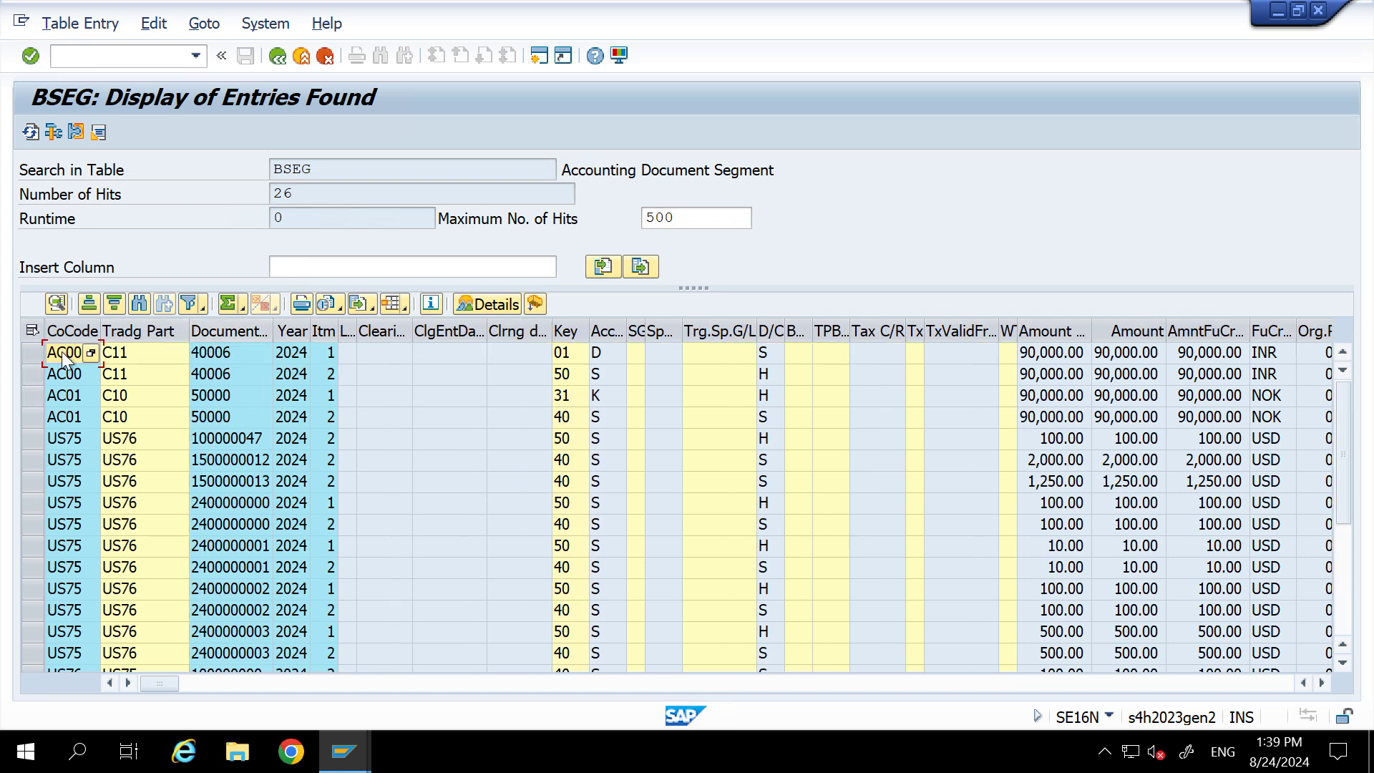
Compare the company codes with their trading partners in the AC00 and US75 entries.
{"action": "left_click", "coordinate": [123, 354]}
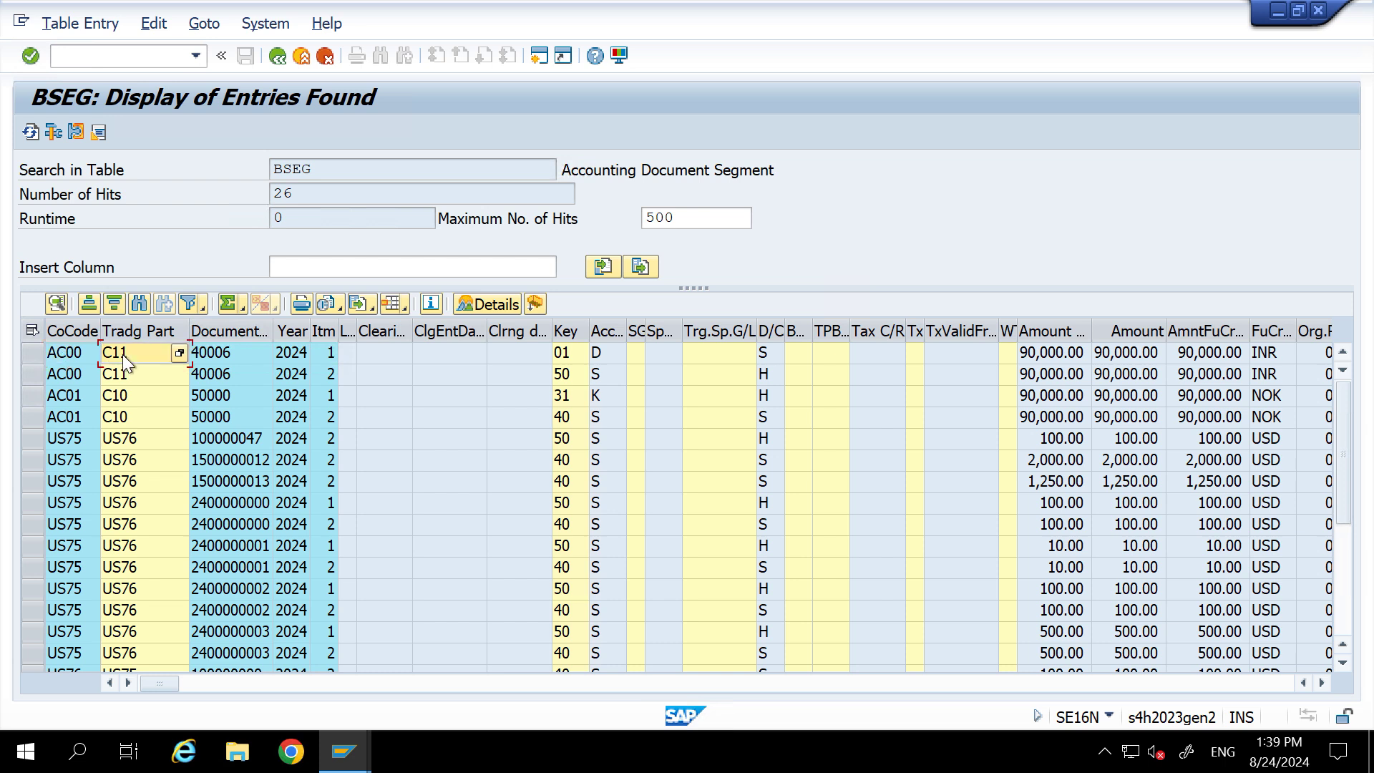
{"action": "left_click", "coordinate": [57, 440]}
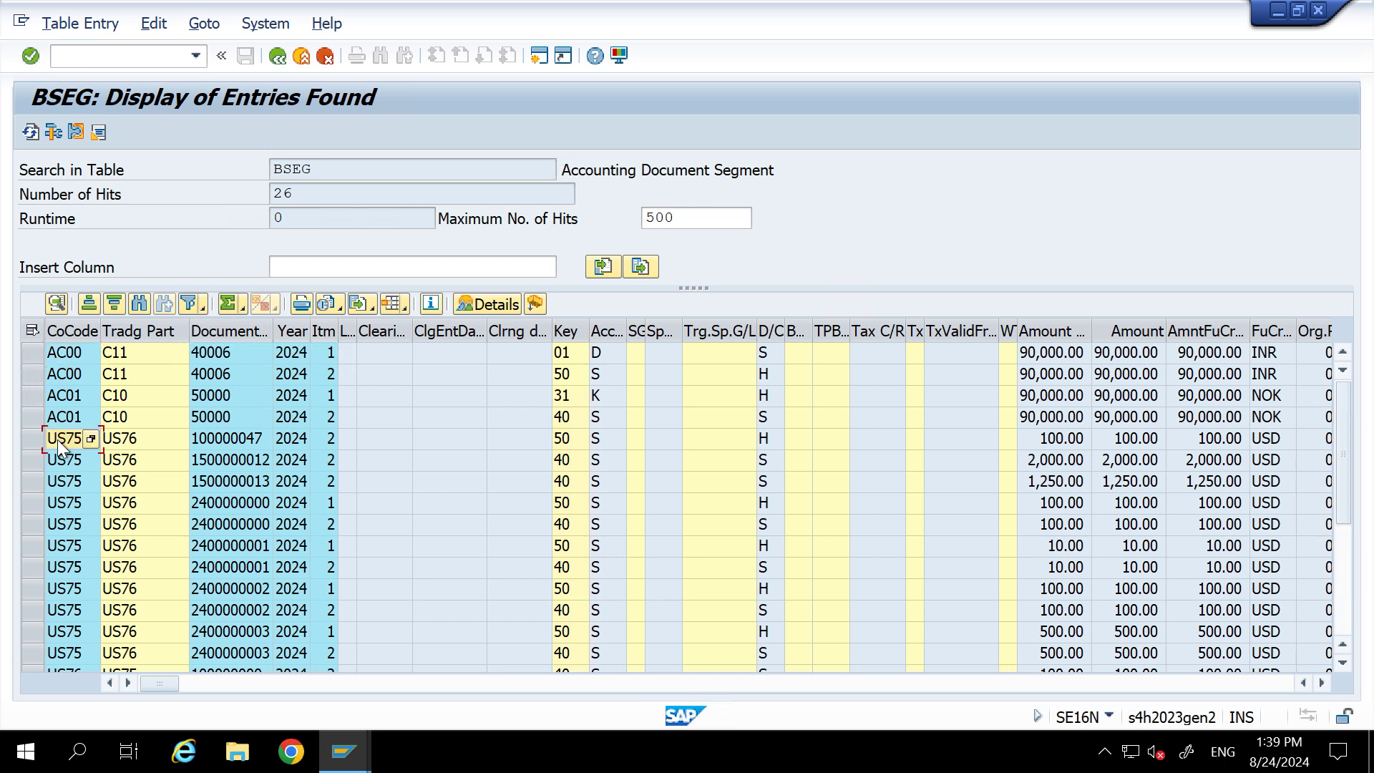
{"action": "left_click", "coordinate": [139, 445]}
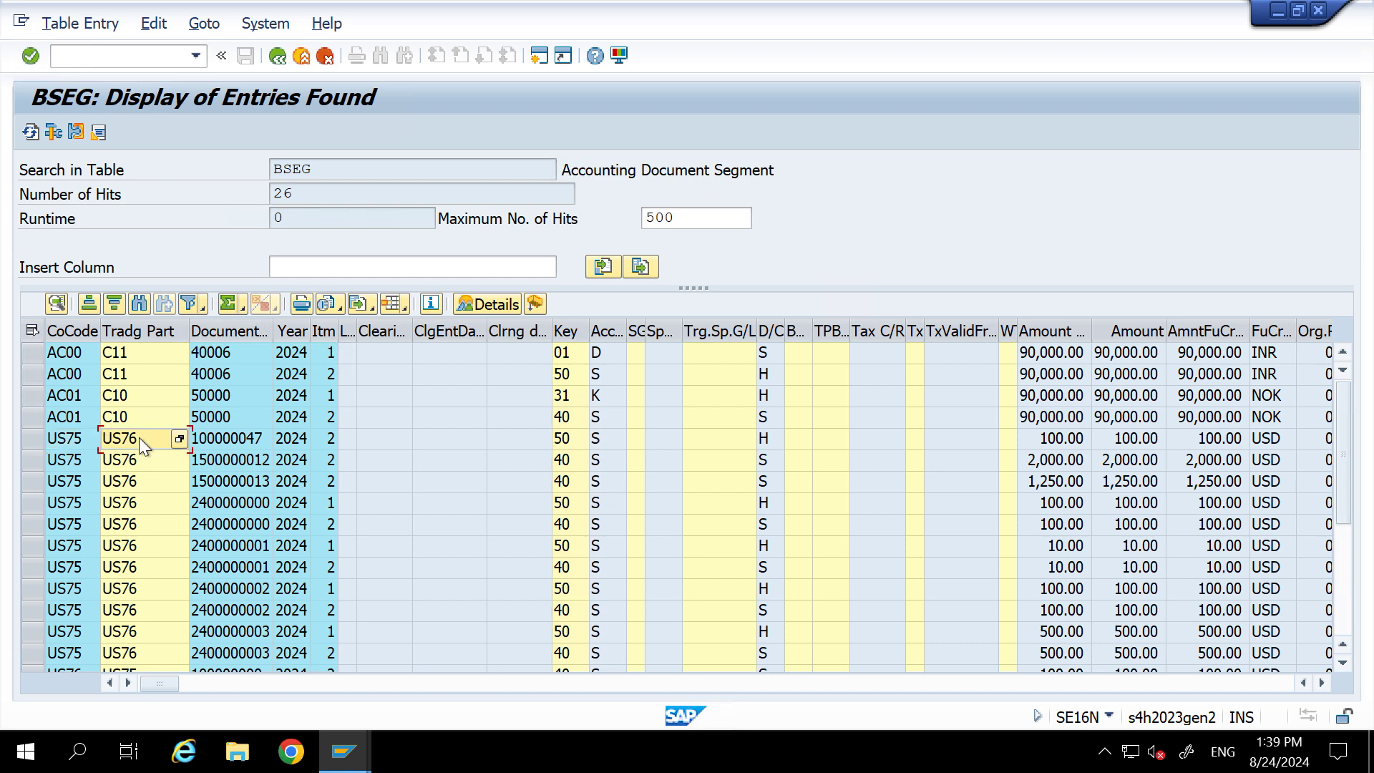
{"action": "left_click", "coordinate": [75, 479]}
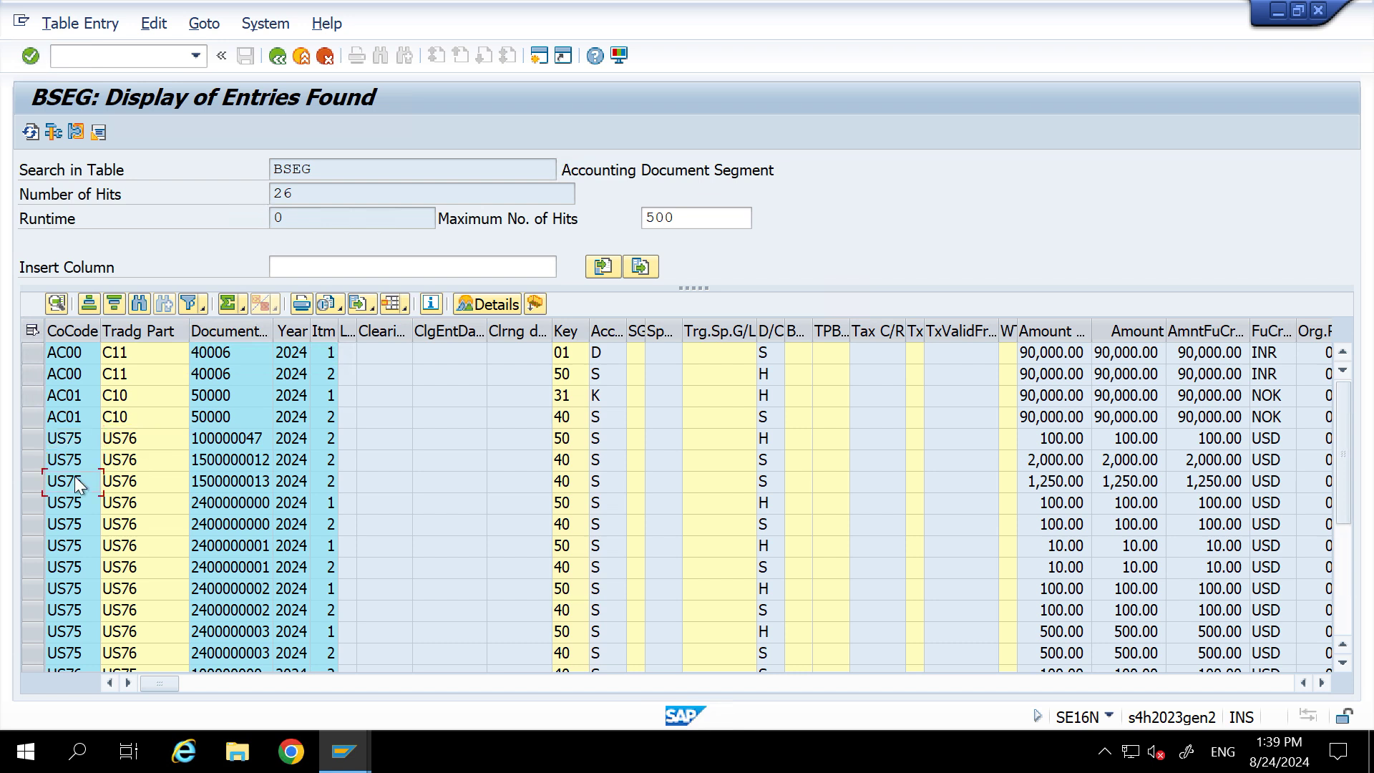
{"action": "left_click", "coordinate": [149, 484]}
{"action": "left_click", "coordinate": [233, 458]}
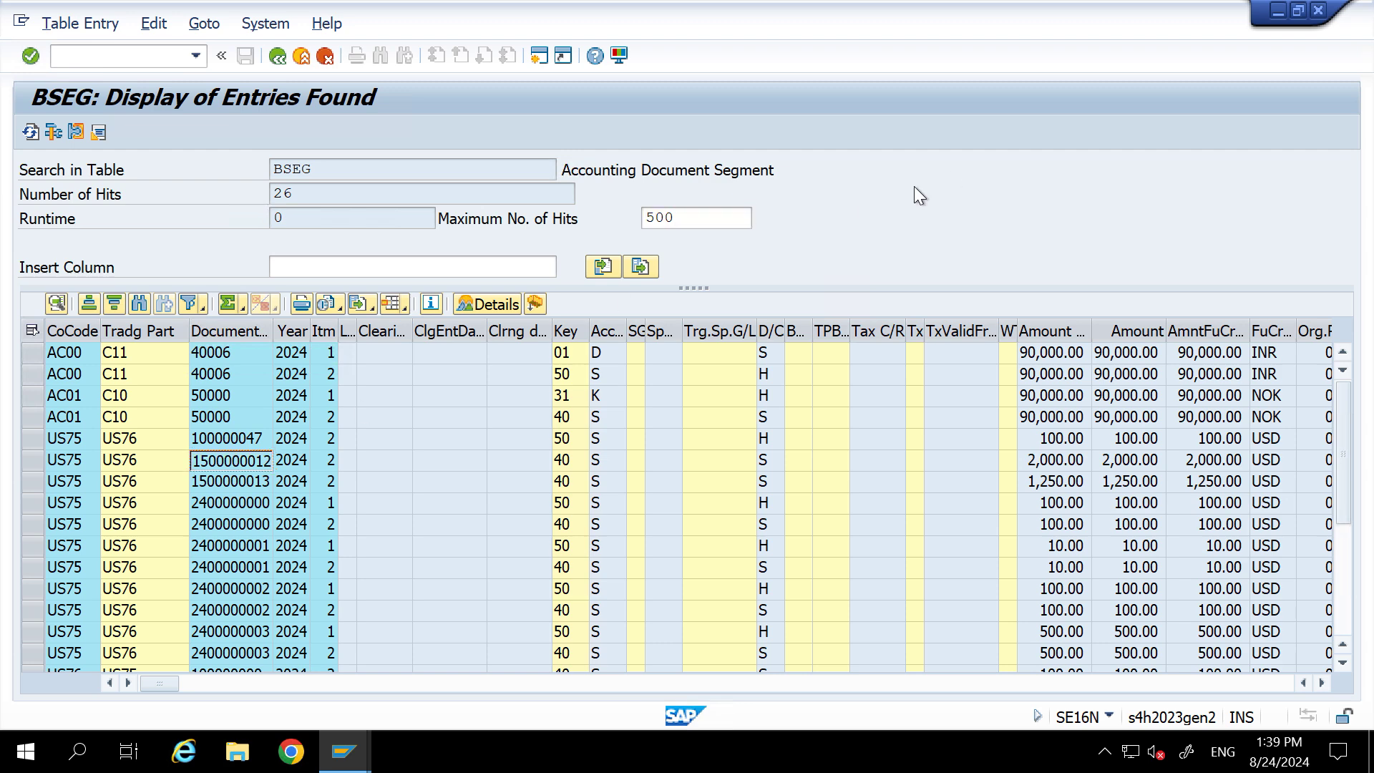
{"action": "key", "text": "shift+F3"}
{"action": "type", "text": "FB"}
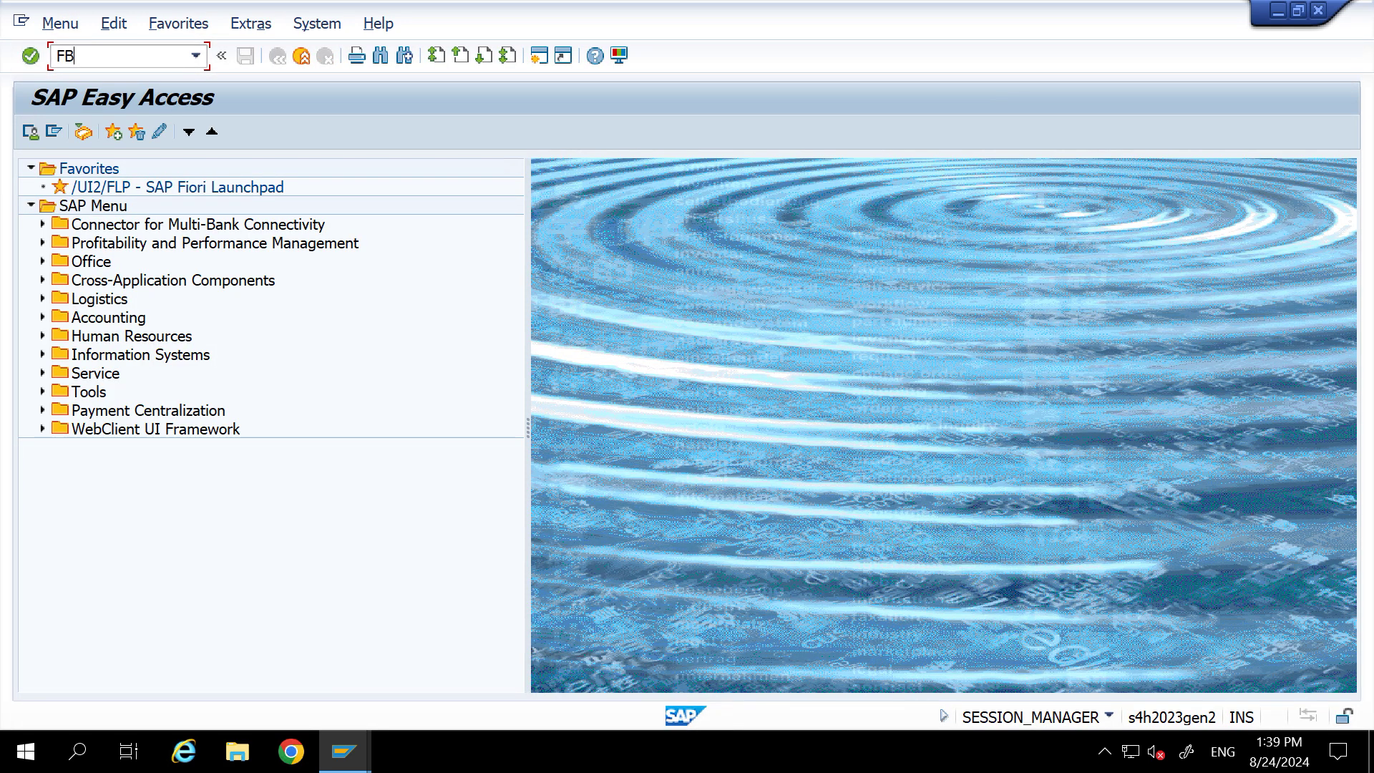
{"action": "type", "text": "03"}
{"action": "key", "text": "Return"}
{"action": "key", "text": "ctrl+v"}
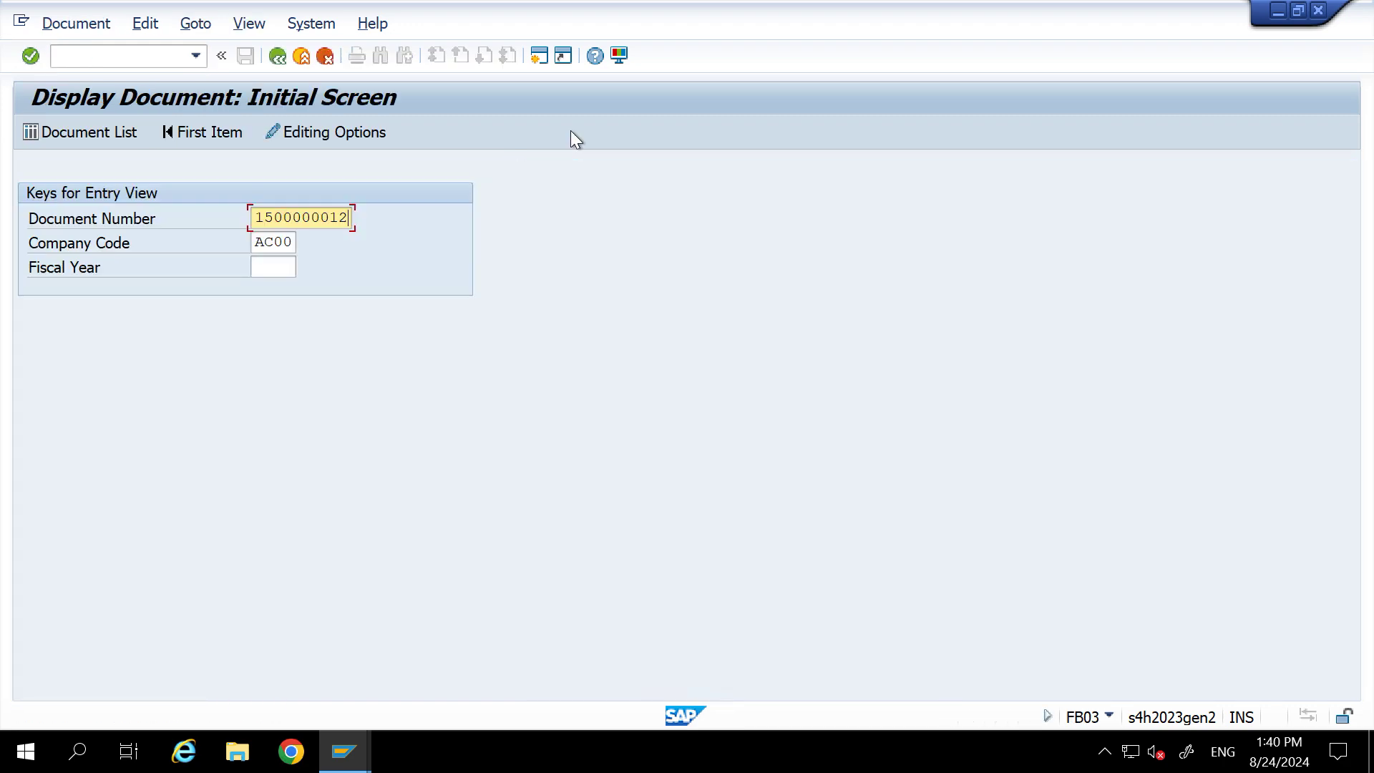
{"action": "key", "text": "Tab"}
{"action": "type", "text": "US75"}
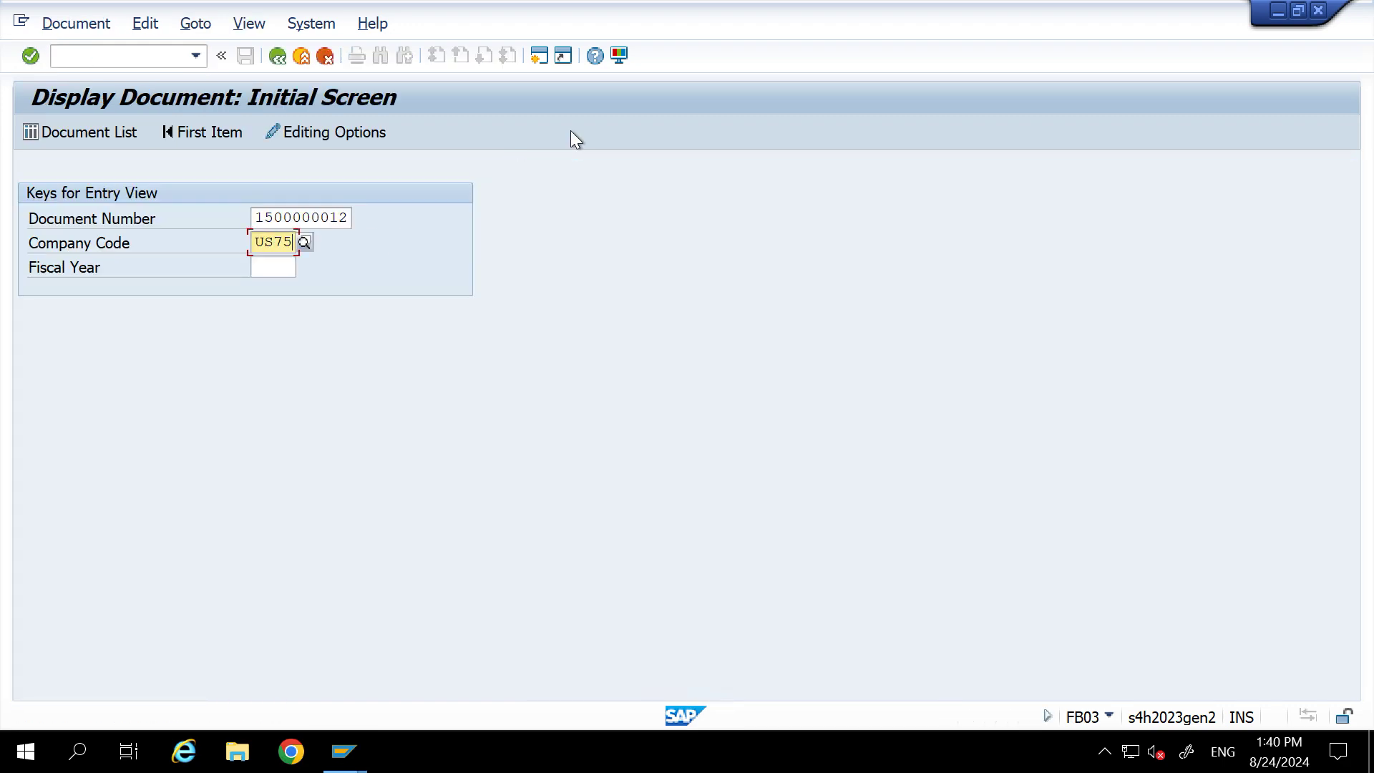
{"action": "key", "text": "Return"}
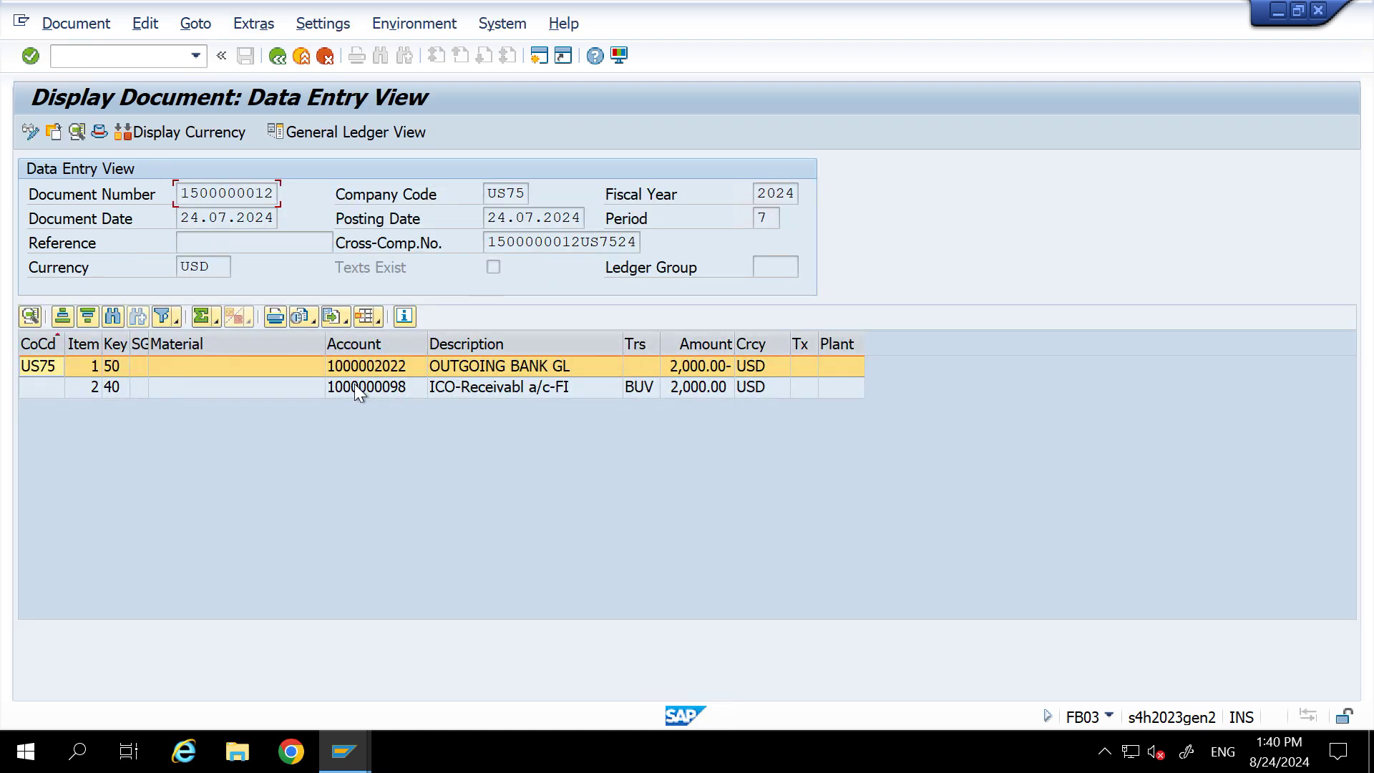
Open the ICO-Receivabl a/c-FI line item and check the trading partner in its additional details against the BSEG entries list.
{"action": "double_click", "coordinate": [369, 386]}
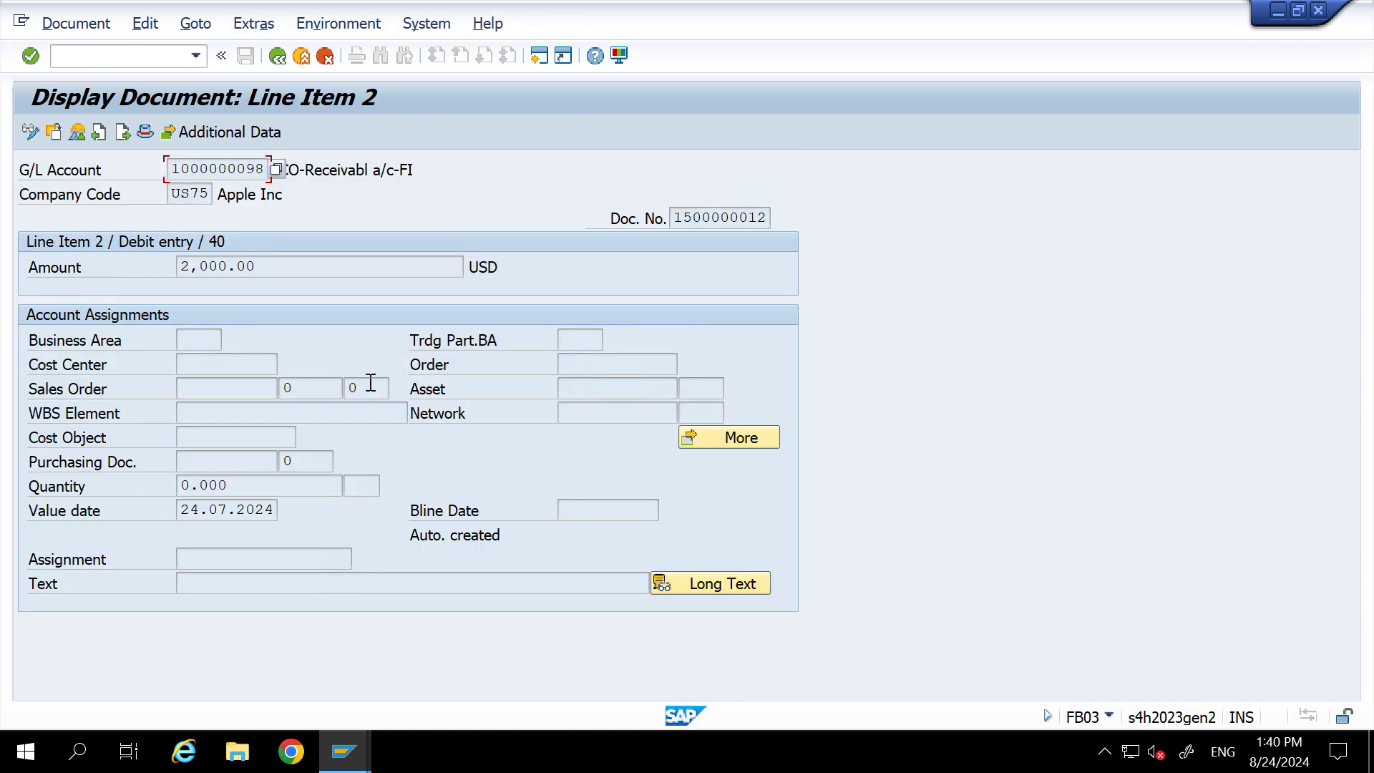
{"action": "left_click", "coordinate": [232, 136]}
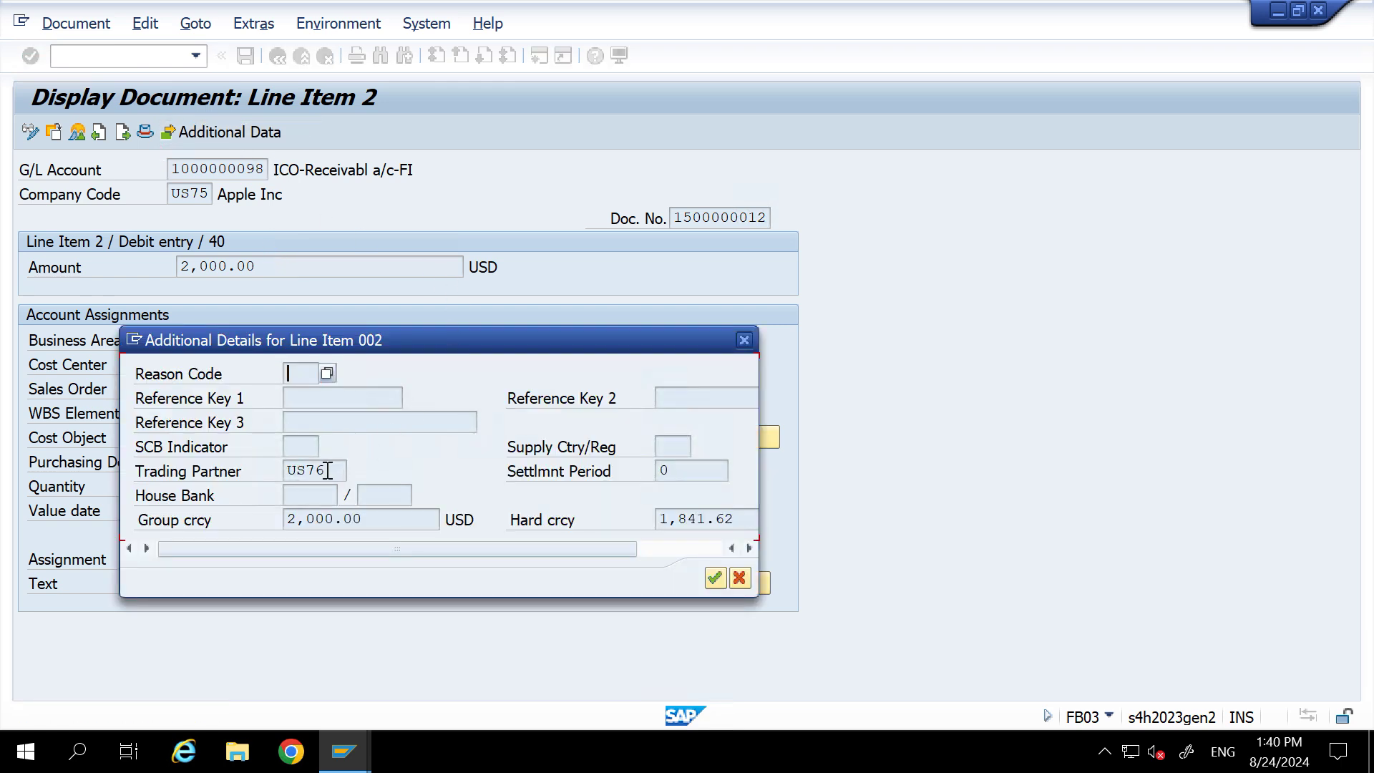
{"action": "left_click_drag", "start_coordinate": [328, 470], "coordinate": [272, 474]}
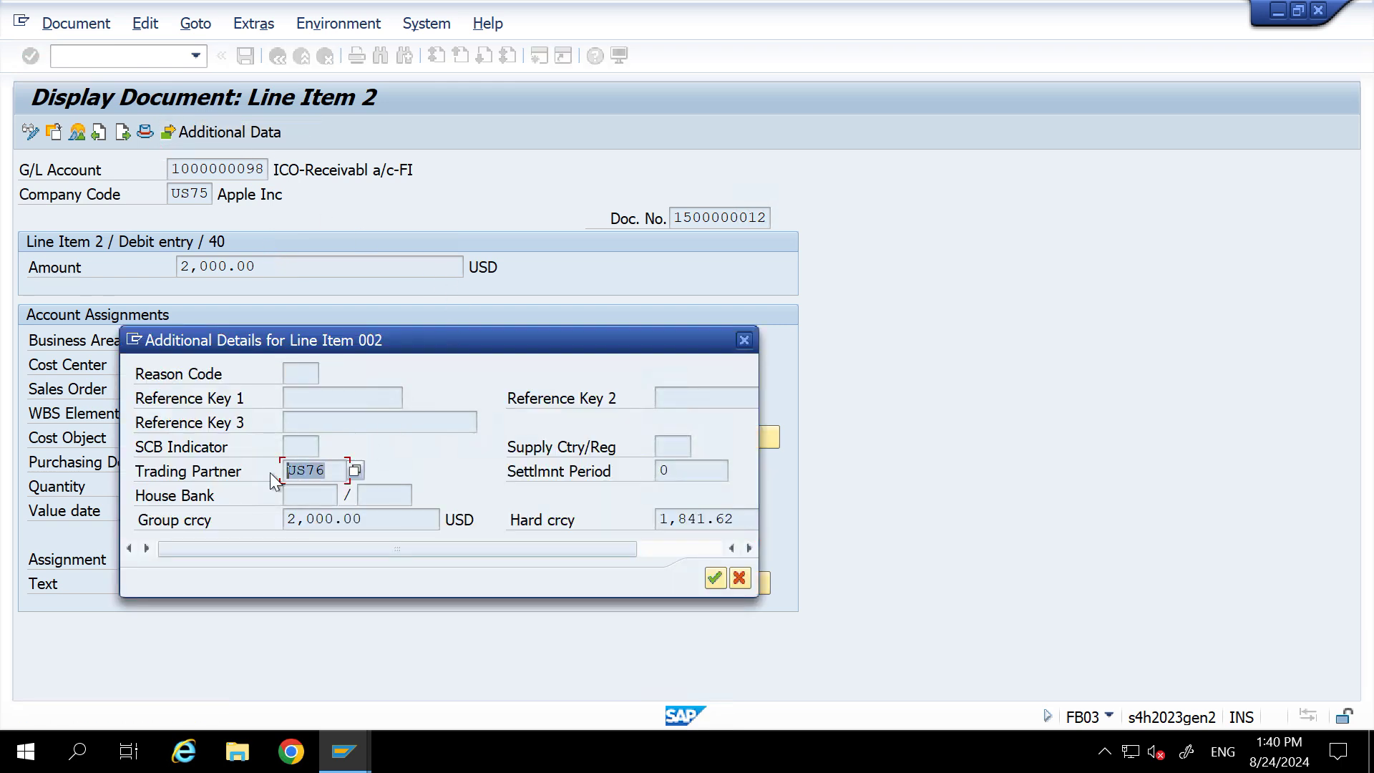
{"action": "left_click", "coordinate": [744, 340]}
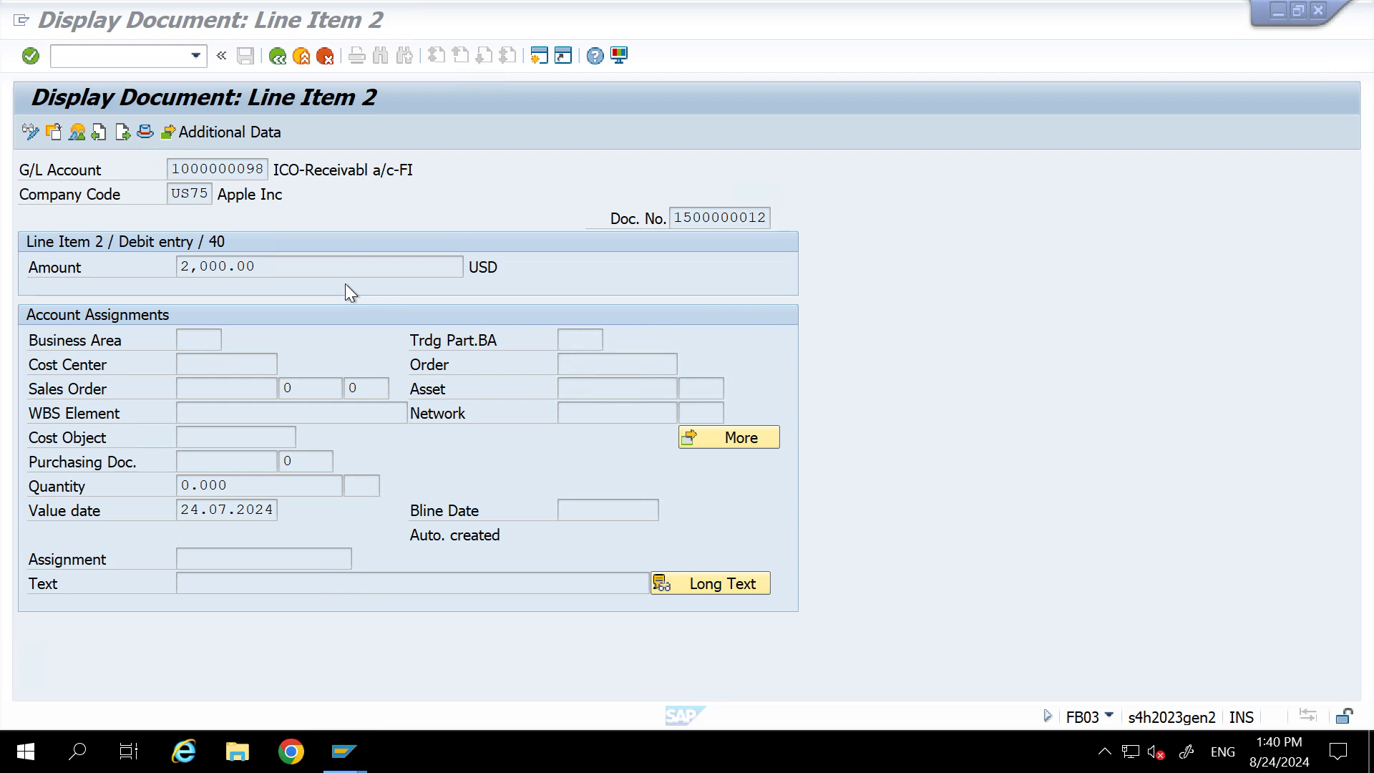
{"action": "key", "text": "alt+Tab"}
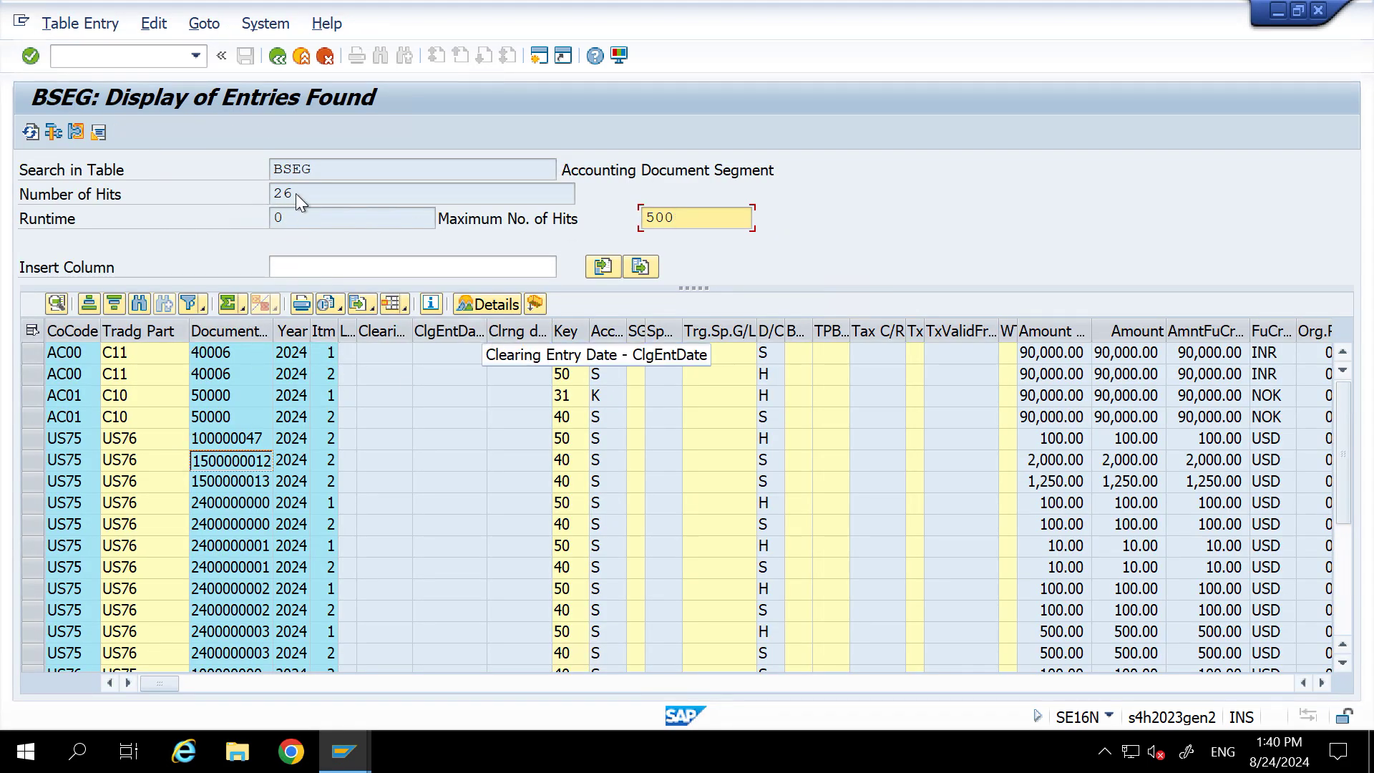
{"action": "key", "text": "alt+Tab"}
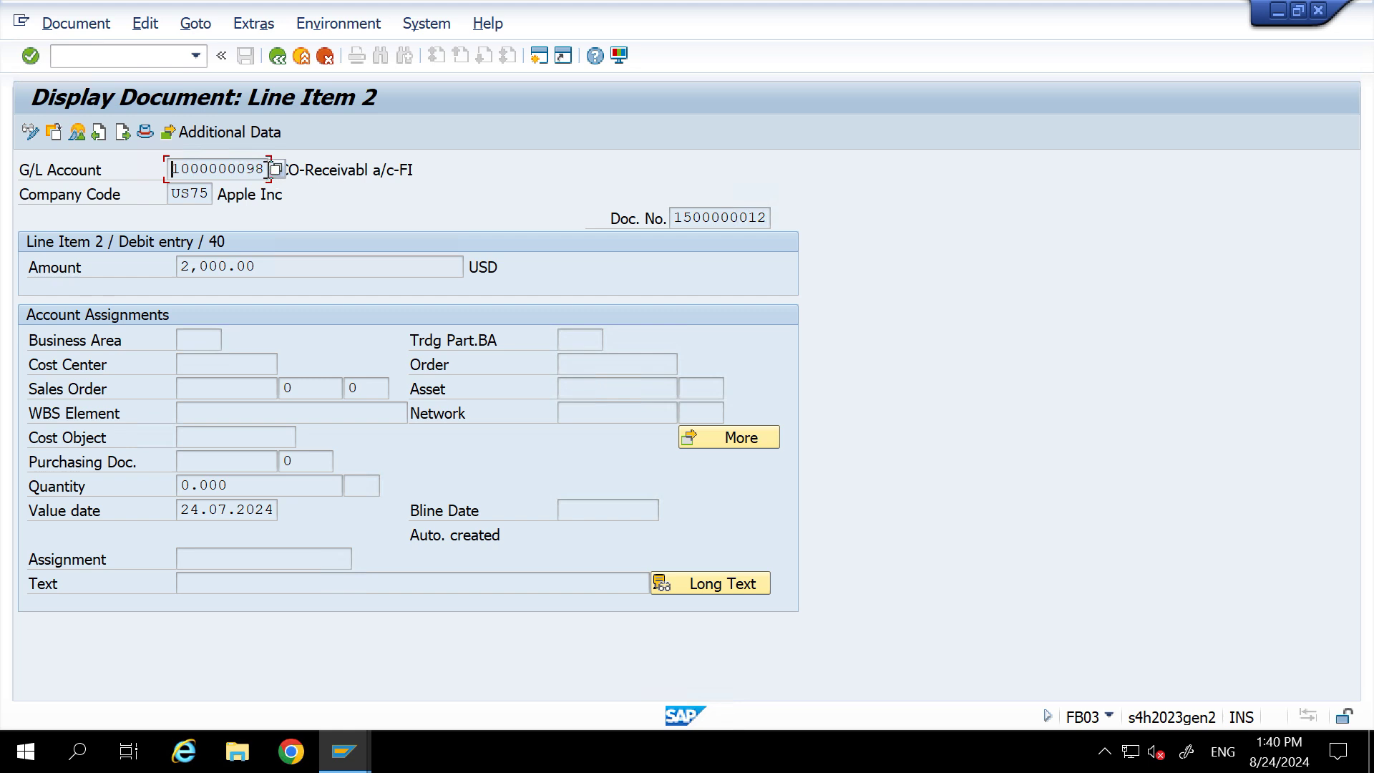
Examine the G/L account, company code and account description of line item 2.
{"action": "left_click_drag", "start_coordinate": [269, 170], "coordinate": [144, 170]}
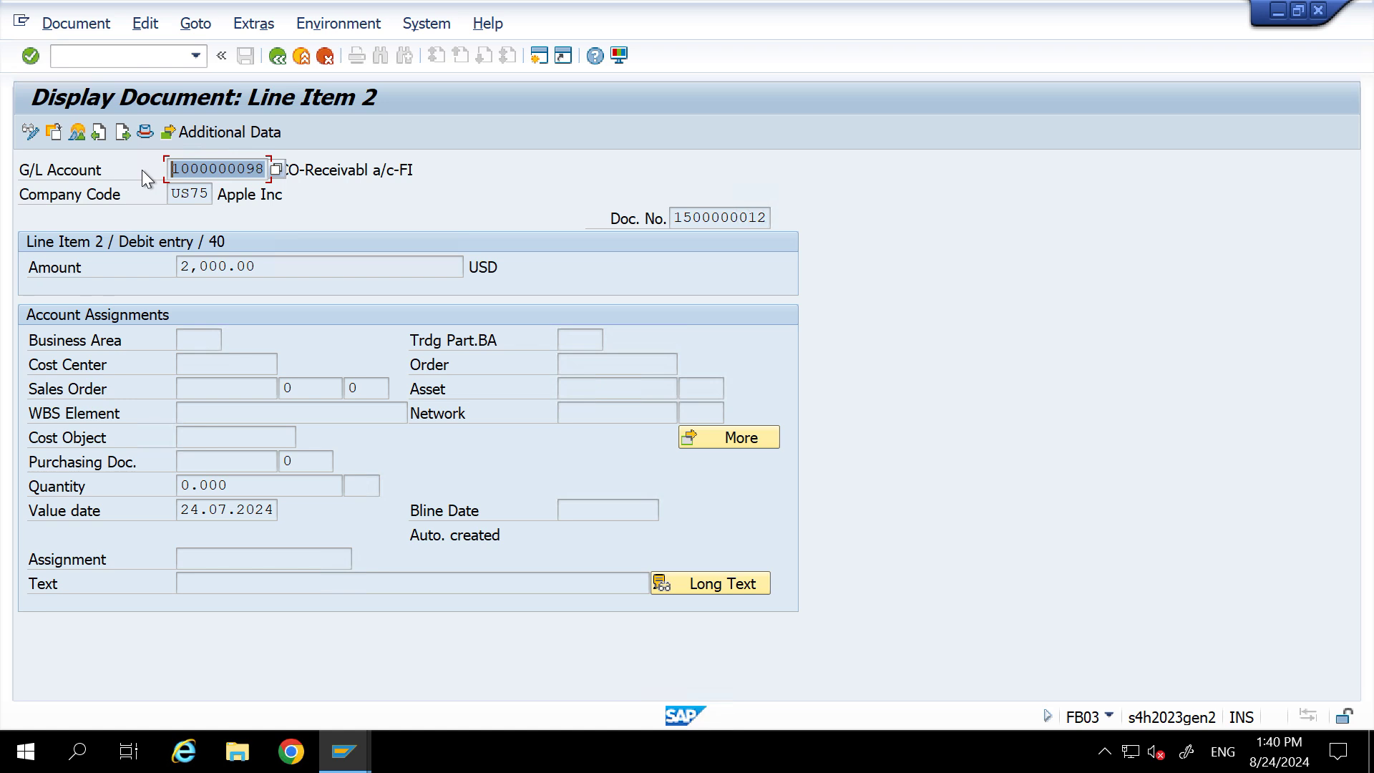
{"action": "left_click_drag", "start_coordinate": [211, 193], "coordinate": [166, 193]}
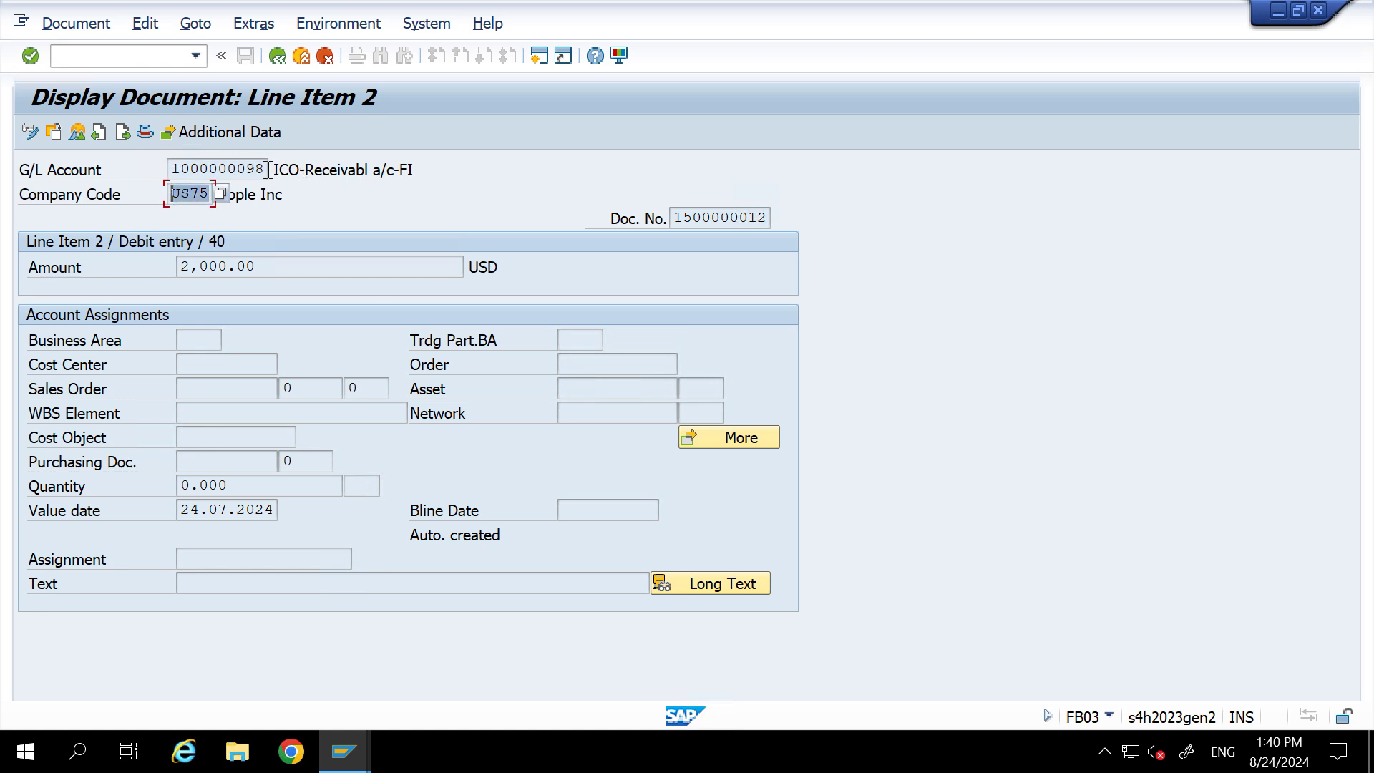
{"action": "left_click_drag", "start_coordinate": [276, 172], "coordinate": [419, 170]}
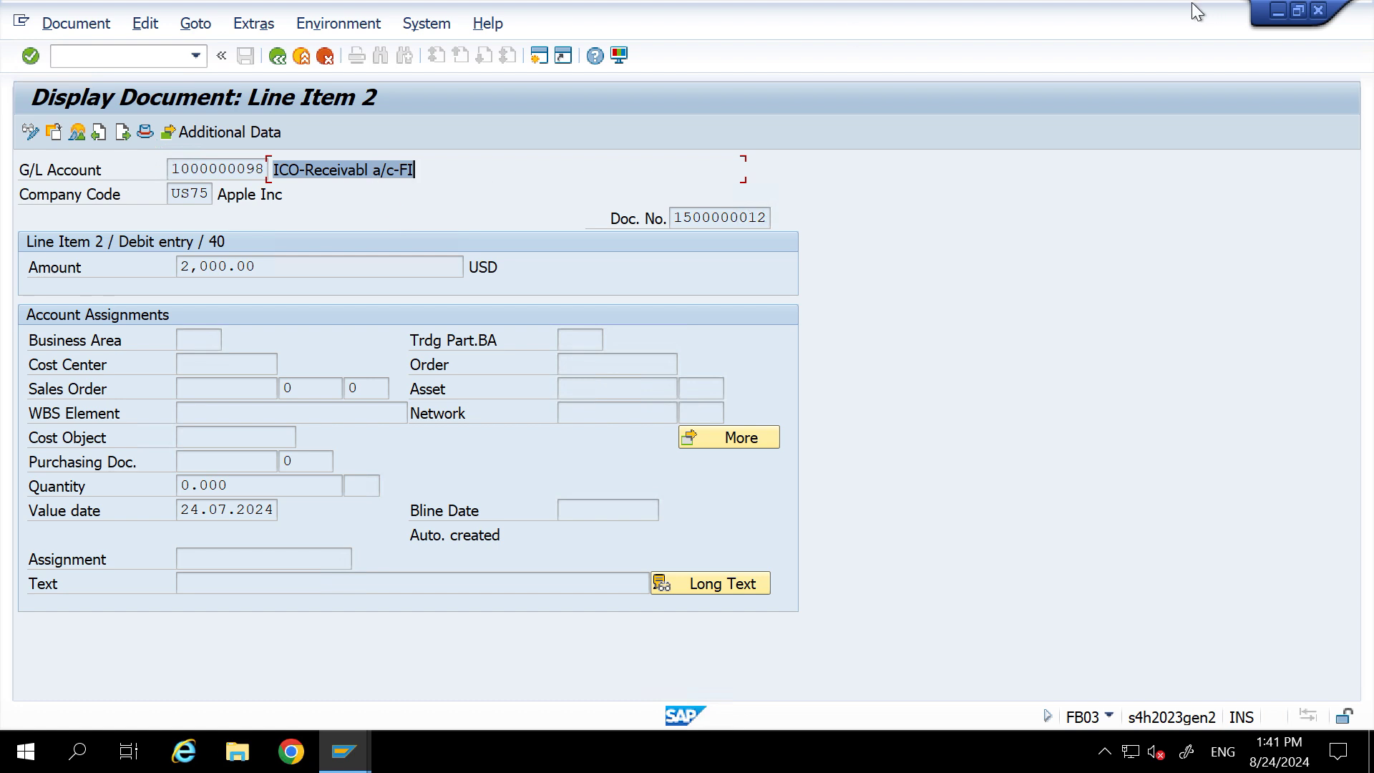
Switch to the Excel workbook and select cell E3 below the TRADING PARTNER IN SAP heading.
{"action": "left_click", "coordinate": [1207, 18]}
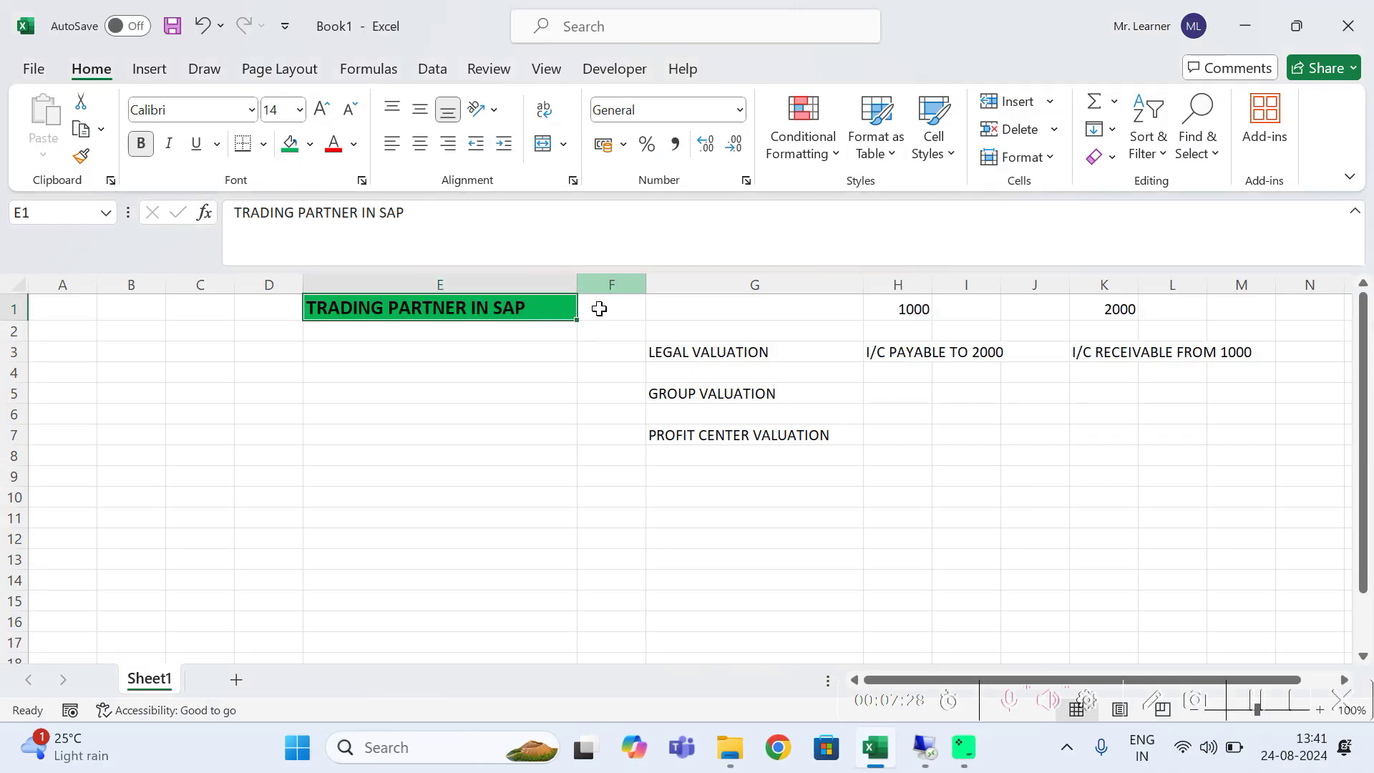
{"action": "left_click", "coordinate": [438, 348]}
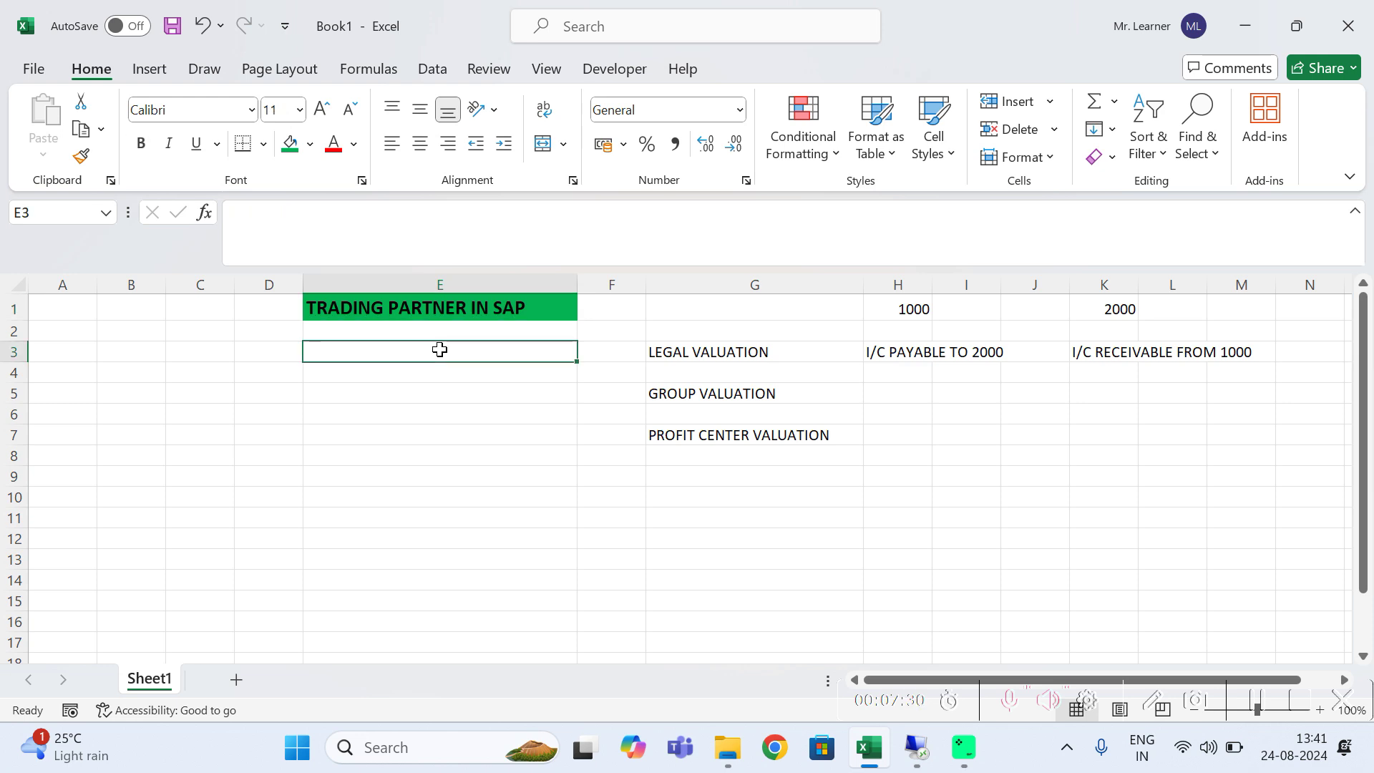